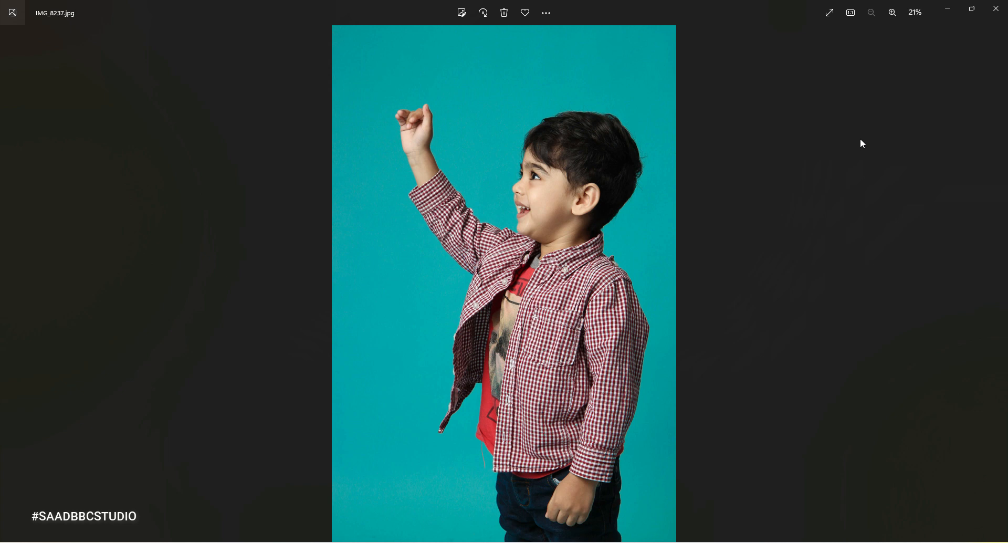
Step: Close the IMG_8237.jpg photo preview and launch Adobe Photoshop CC 2019
left_click(996, 8)
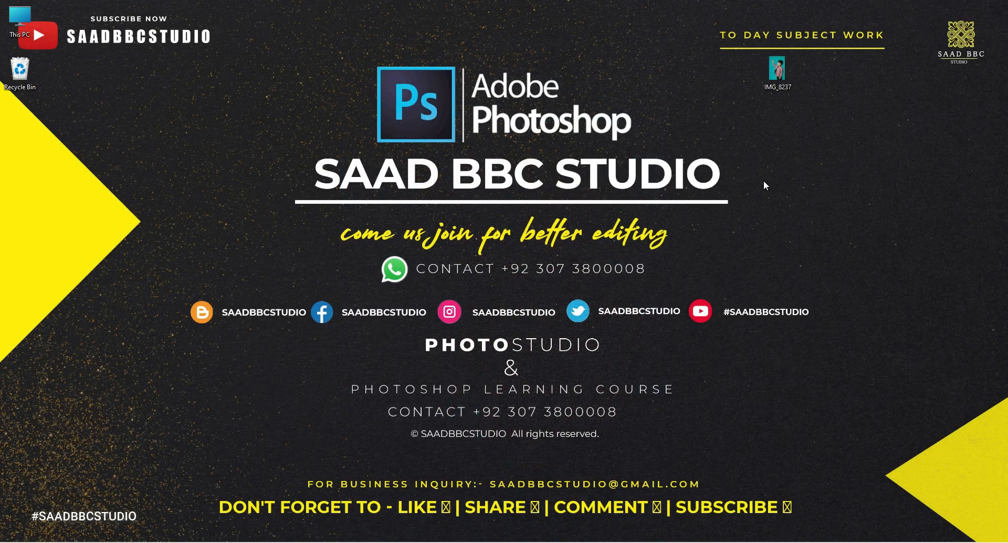
key("super+s")
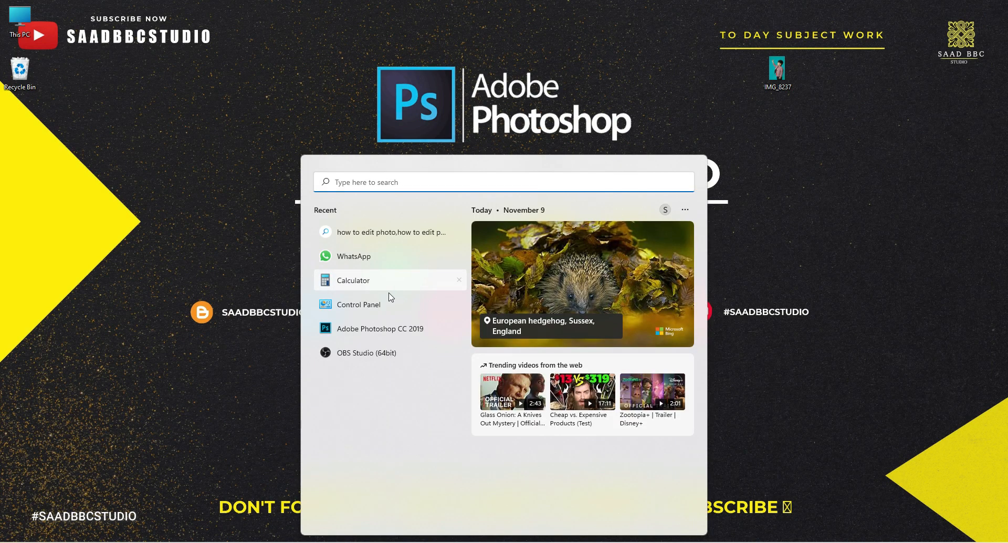
left_click(392, 329)
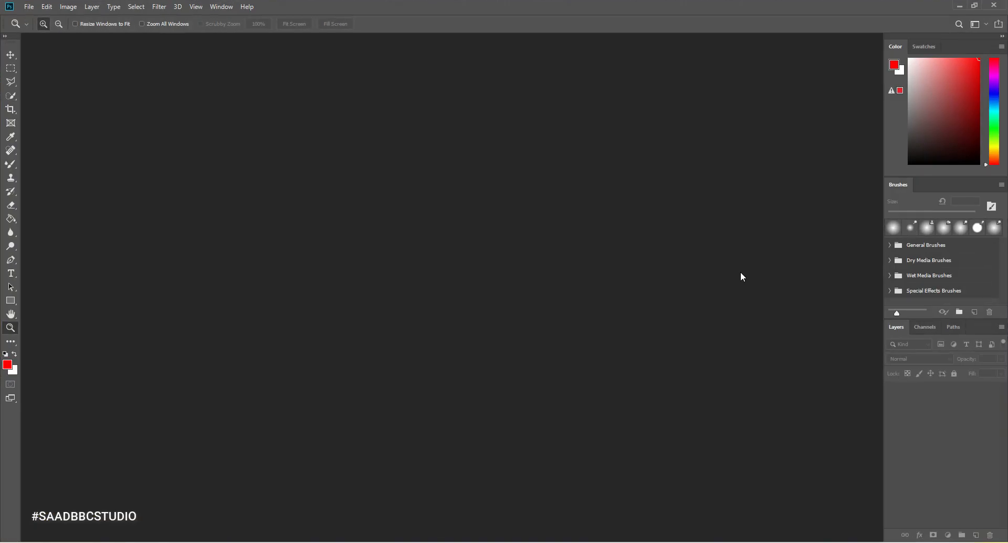
Step: Open the desktop image IMG_8237 as a document in a maximized window and fit it on screen
double_click(706, 7)
left_click_drag(777, 71, 462, 159)
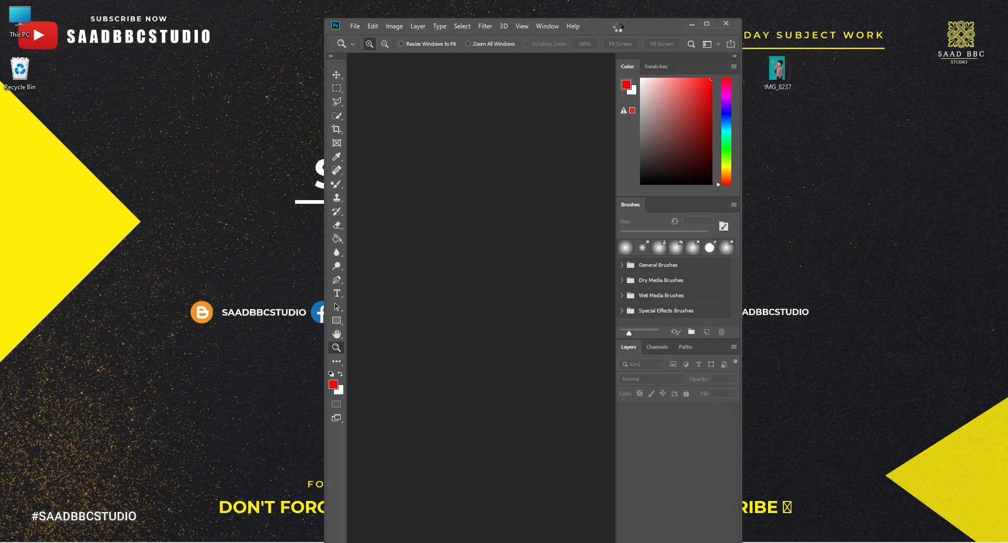
double_click(618, 26)
left_click_drag(446, 230, 501, 239)
right_click(494, 216)
left_click(505, 224)
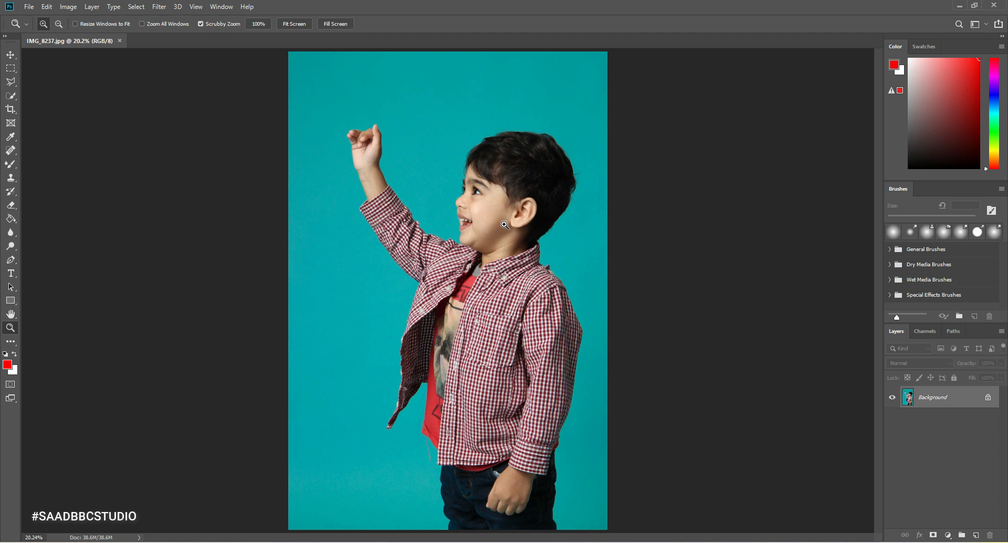
Step: Remove the loose thread hanging below the red T-shirt with the content-aware Spot Healing Brush at size 25
left_click(498, 213)
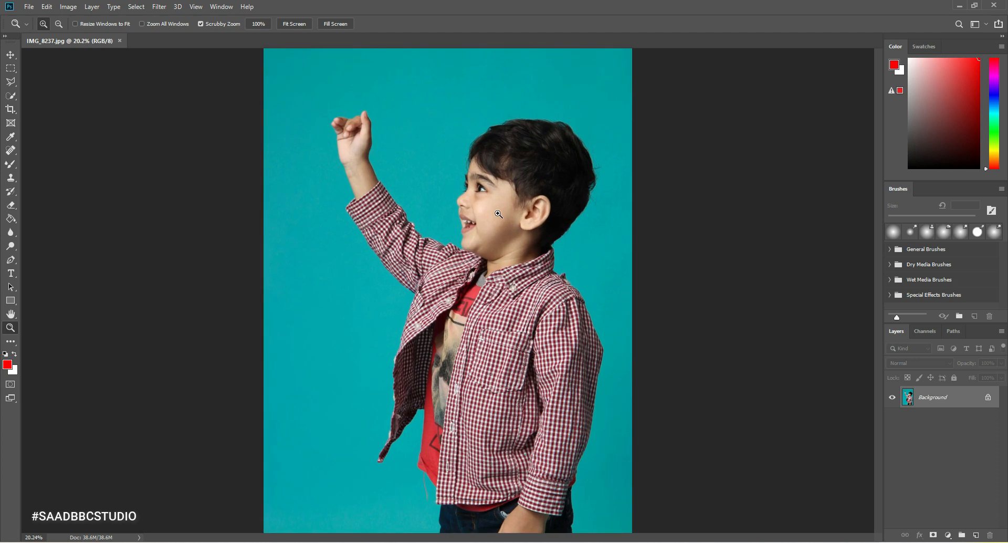
scroll(457, 298, "down", 3)
scroll(462, 346, "up", 3)
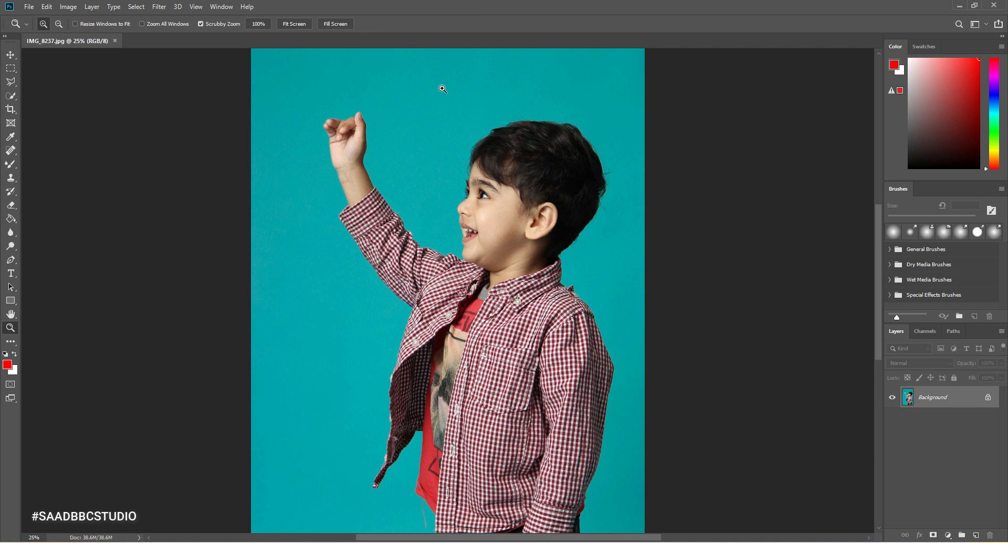
scroll(437, 379, "down", 4)
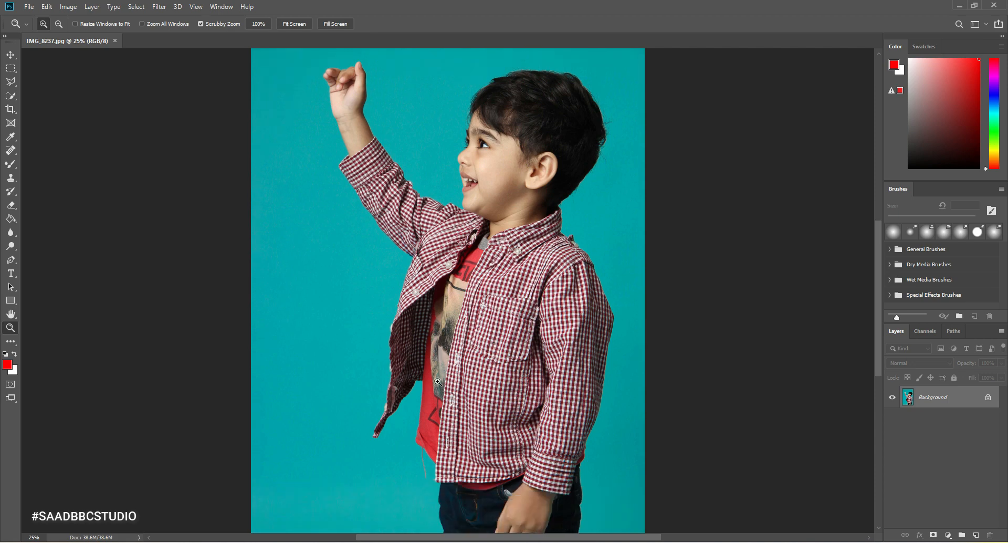
left_click(427, 422)
left_click(431, 413)
left_click(447, 398)
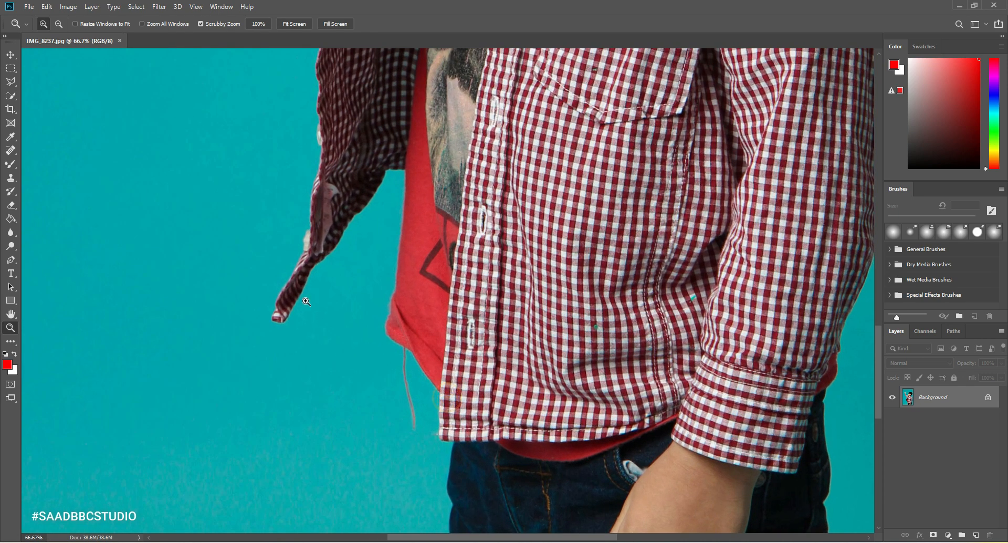
left_click(10, 150)
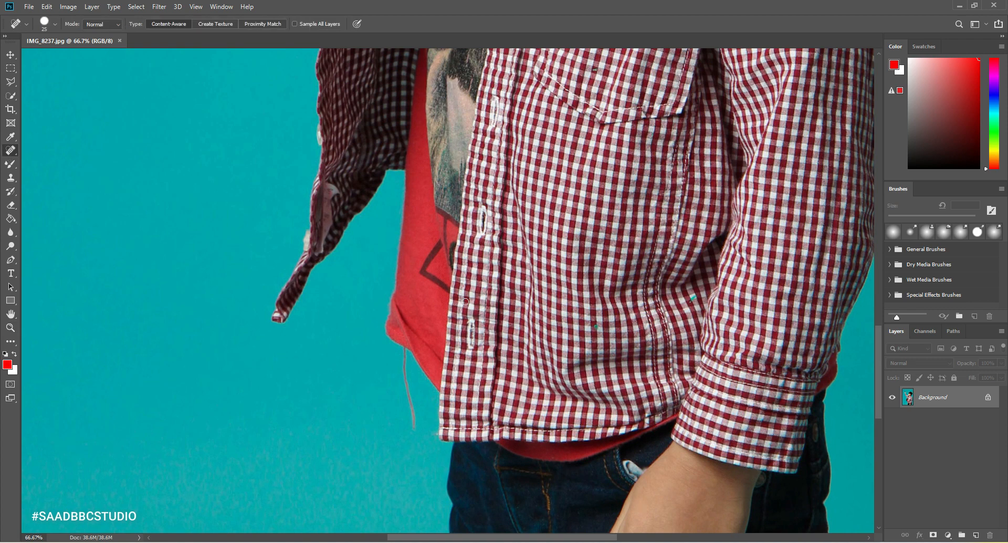
mouse_move(413, 424)
left_mouse_down()
mouse_move(405, 350)
mouse_move(413, 426)
mouse_move(411, 390)
left_mouse_up()
left_click(10, 328)
left_click_drag(622, 177, 547, 38)
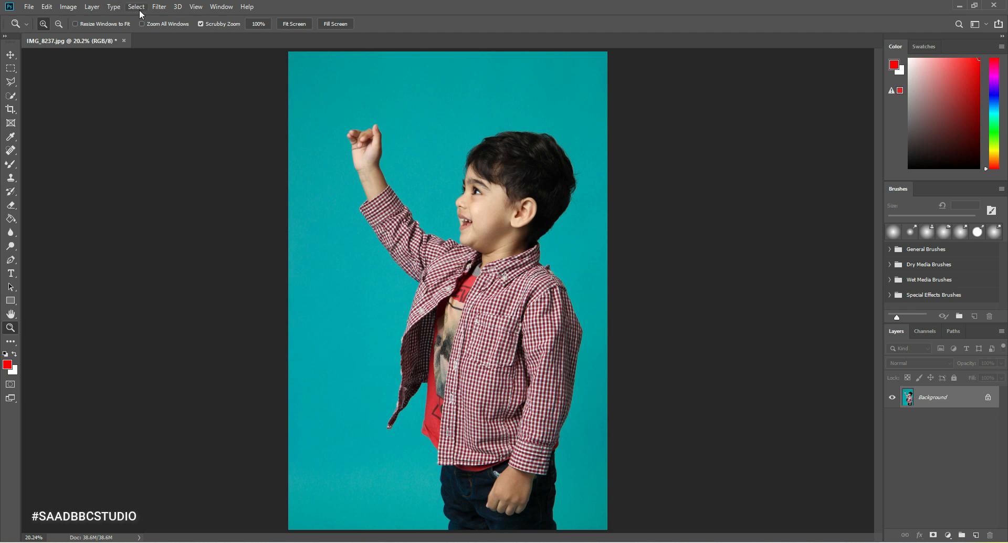
left_click(543, 141)
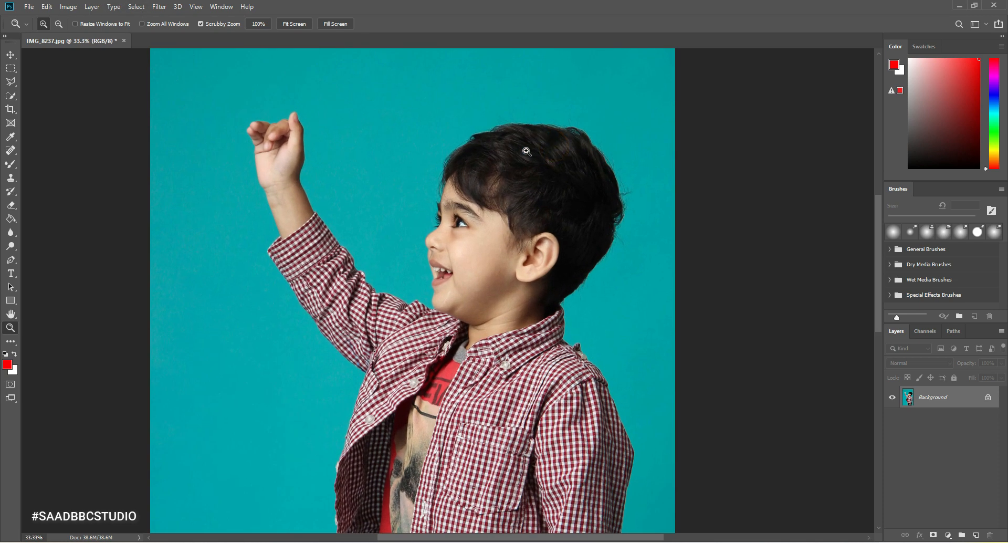
right_click(393, 117)
left_click(398, 125)
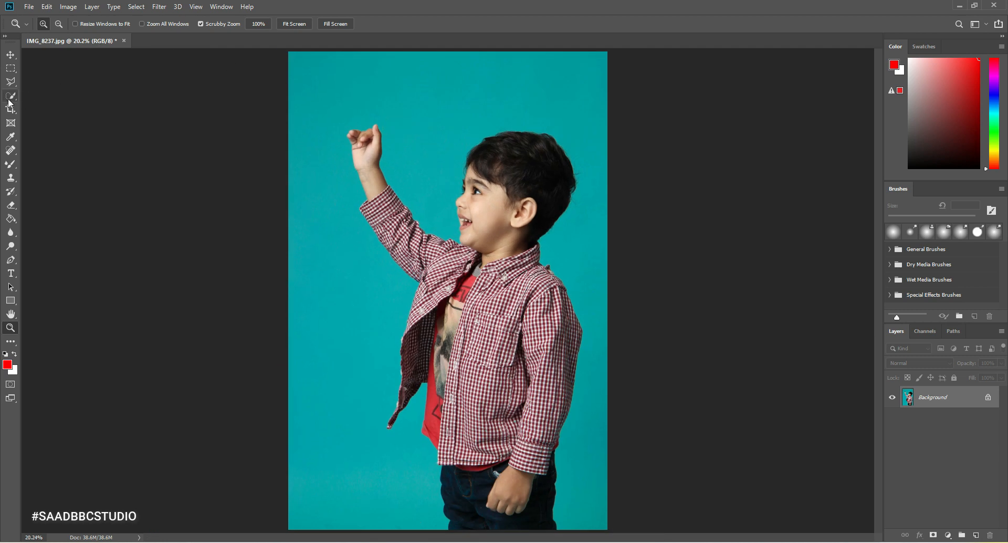
left_click(10, 97)
mouse_move(363, 145)
left_mouse_down()
mouse_move(375, 208)
mouse_move(391, 211)
mouse_move(437, 264)
mouse_move(381, 213)
left_mouse_up()
mouse_move(414, 258)
left_mouse_down()
mouse_move(443, 267)
mouse_move(448, 258)
mouse_move(426, 241)
mouse_move(497, 209)
left_mouse_up()
left_click(10, 68)
left_click(456, 93)
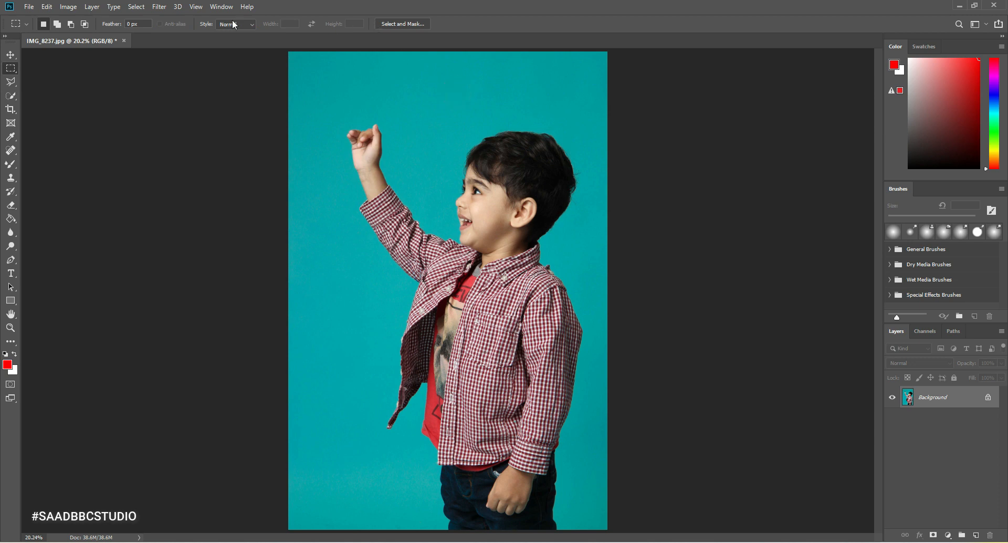
Step: Select the boy automatically with the Subject selection command
left_click(136, 7)
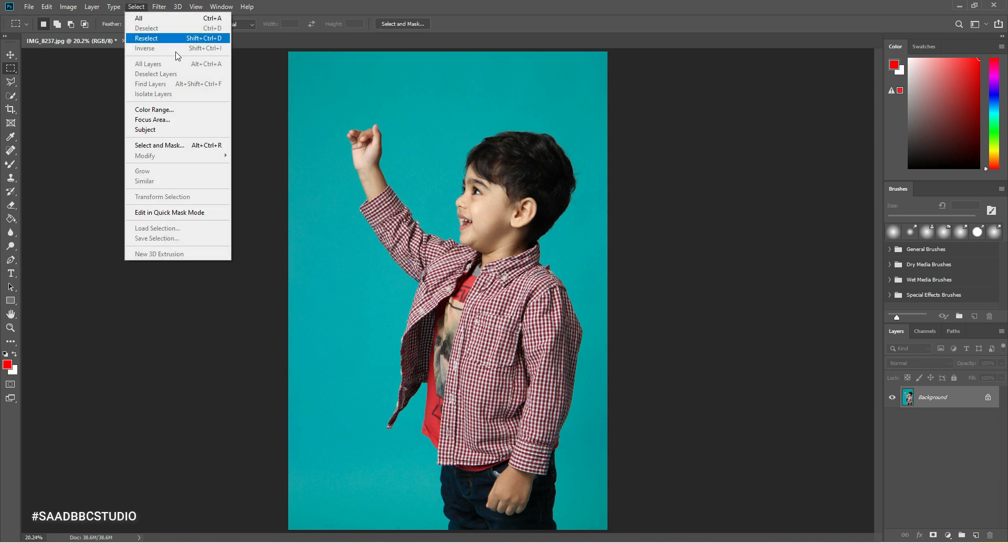
left_click(156, 131)
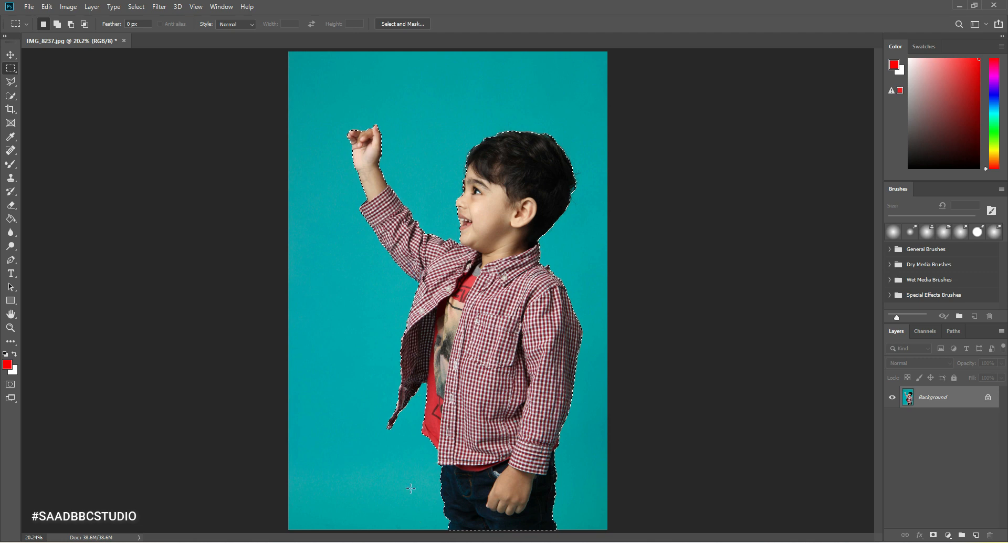
Step: Examine the selection edge closely around the boy's hair, face profile, eyelashes and raised hand
left_click(10, 327)
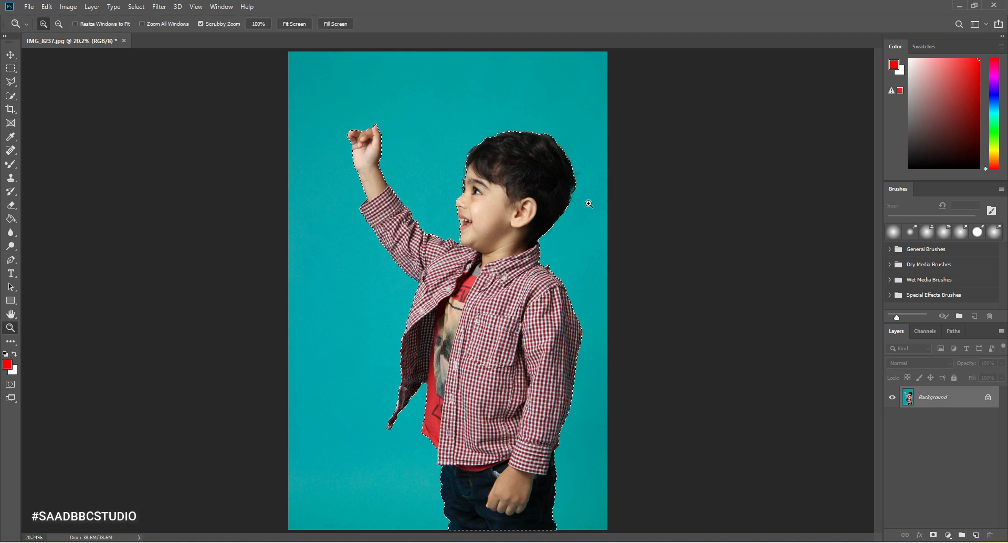
left_click(527, 150)
left_click(527, 149)
left_click(527, 150)
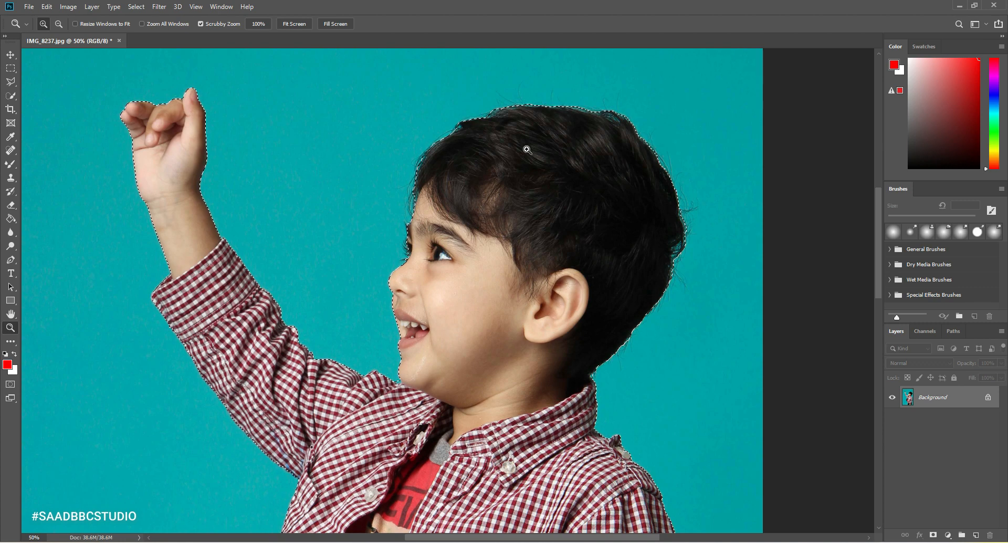
left_click(404, 252)
left_click(404, 252)
left_click(404, 252)
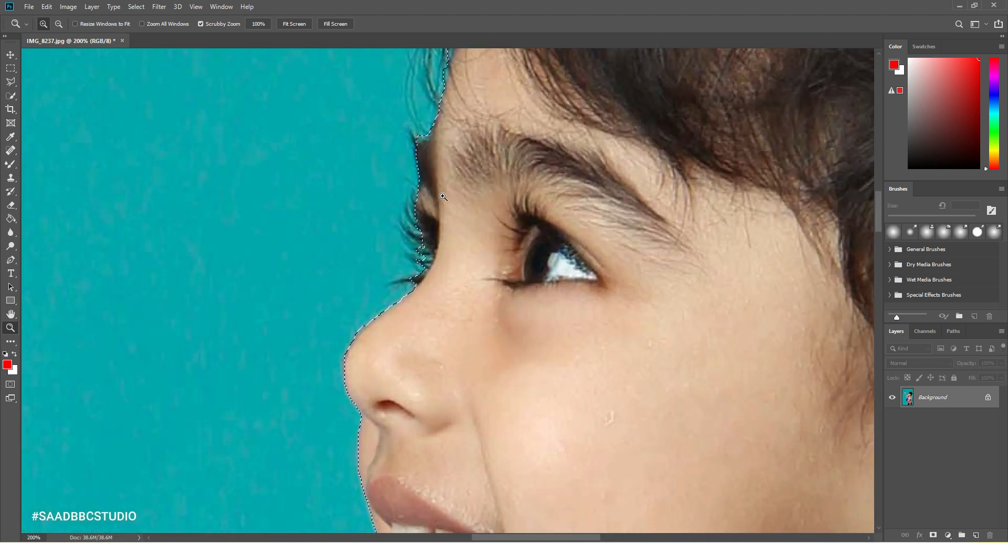
scroll(425, 283, "down", 1)
right_click(417, 252)
left_click(429, 258)
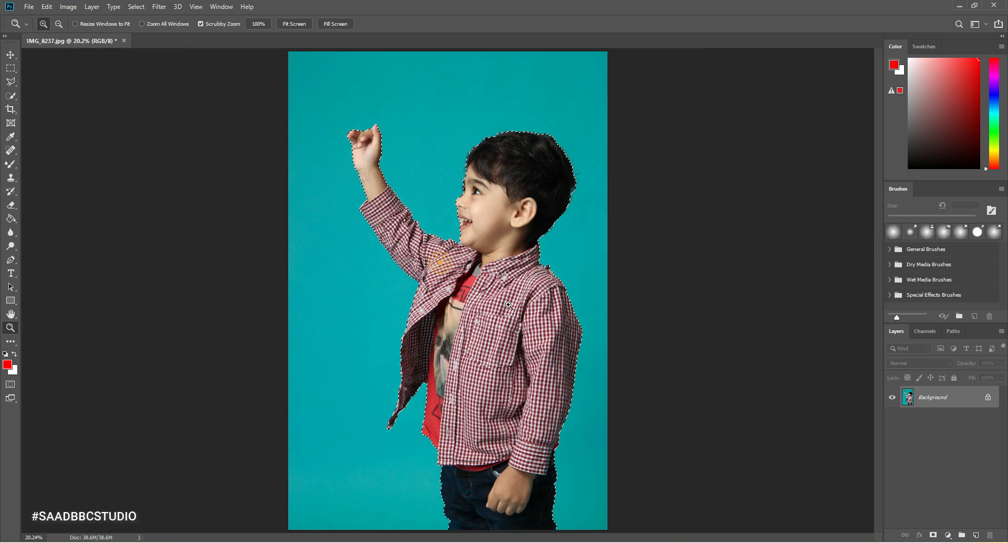
left_click(362, 136)
left_click(362, 136)
left_click(361, 136)
scroll(569, 269, "down", 4)
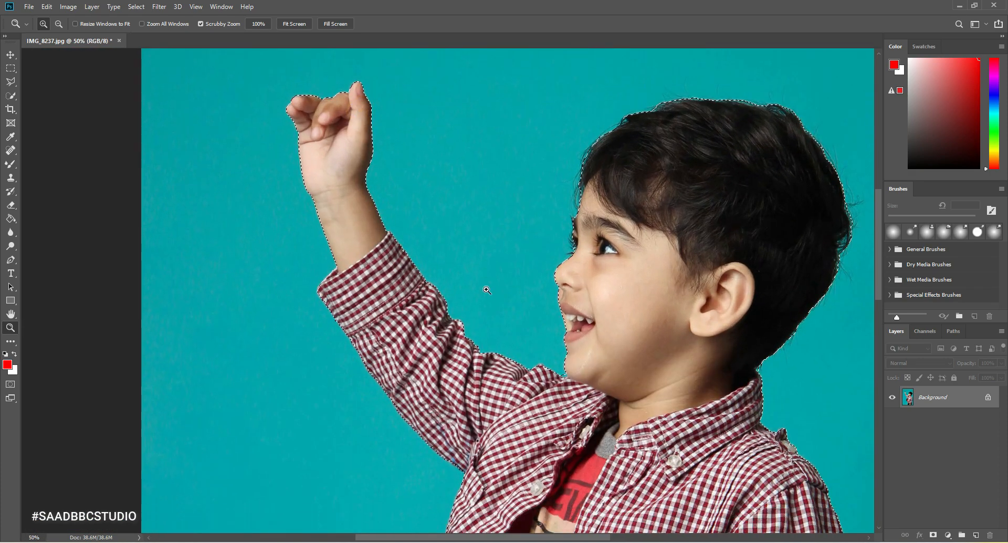
right_click(569, 268)
left_click(580, 275)
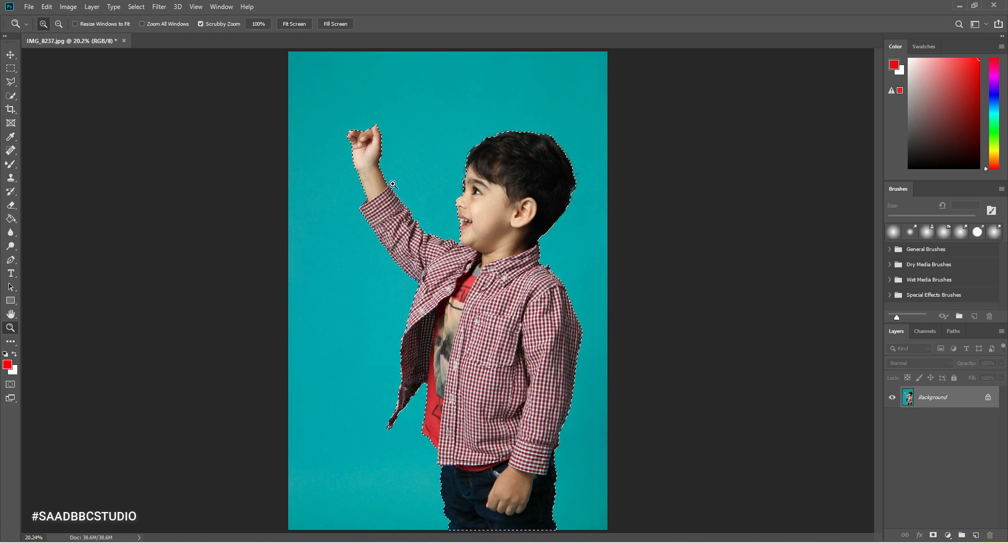
Step: Try moving the selected boy slightly away from his original position, and undo the move
left_click(16, 54)
left_click_drag(501, 173, 503, 197)
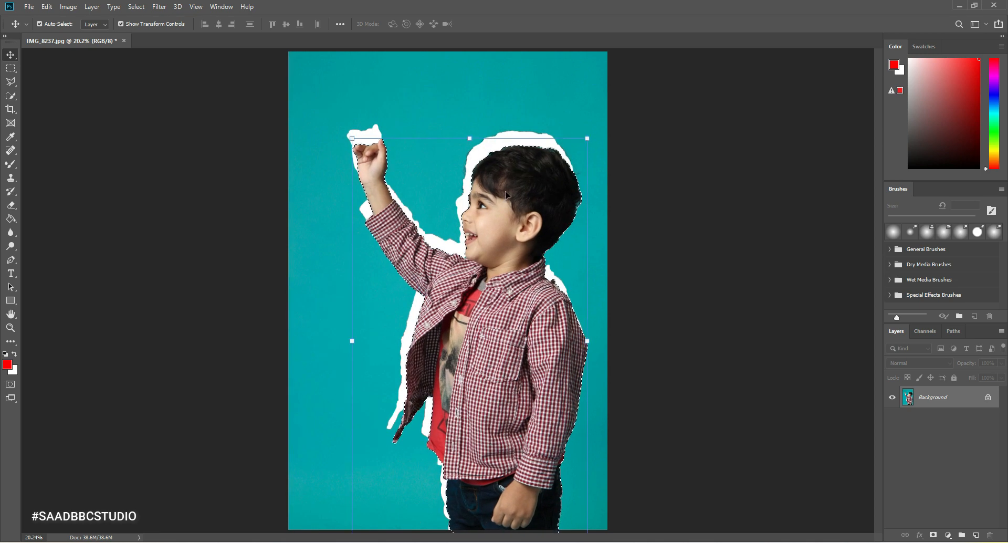
key("ctrl+z")
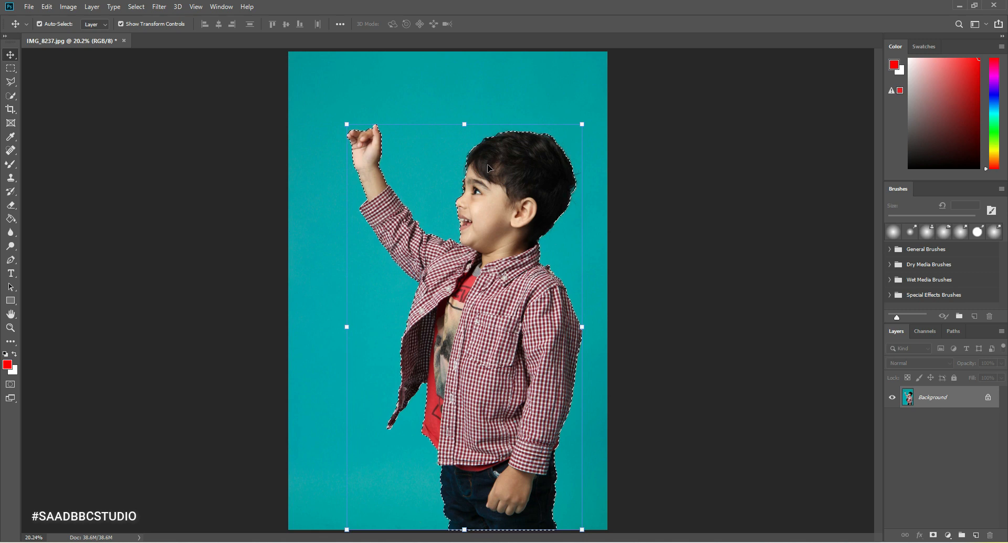
Step: Reduce the Quick Selection brush to size 30 and refine the selection edge around the boy's far eye
left_click(11, 328)
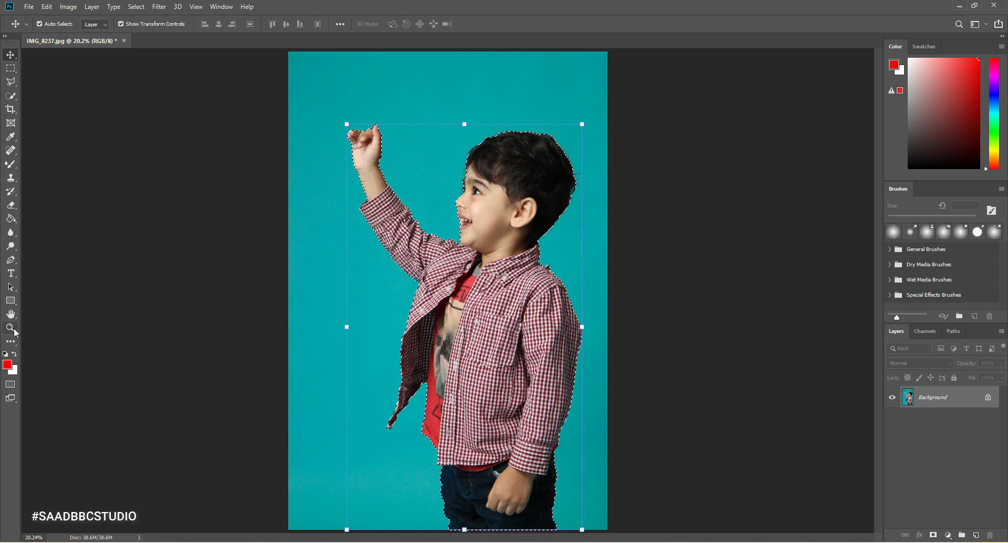
key("ctrl+d")
left_click(528, 131)
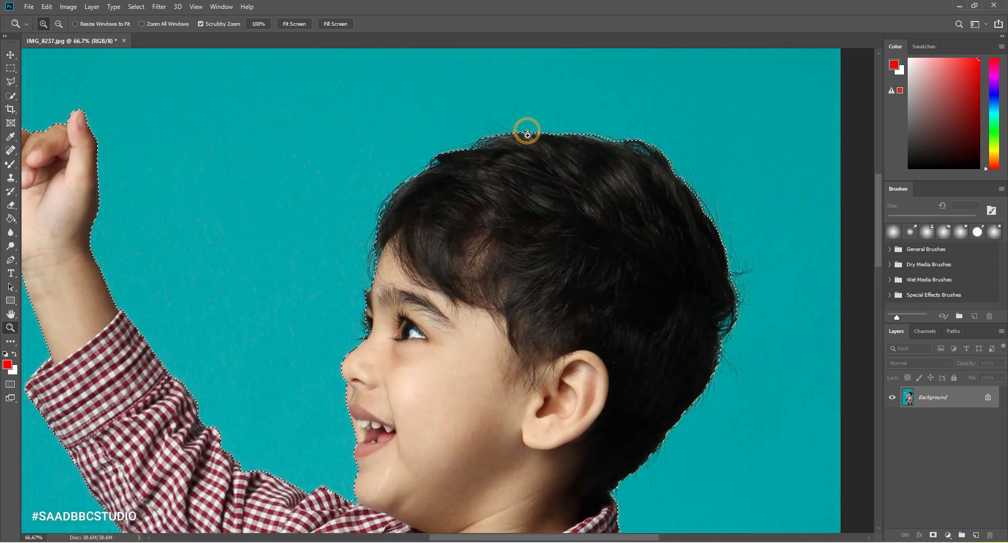
left_click(11, 95)
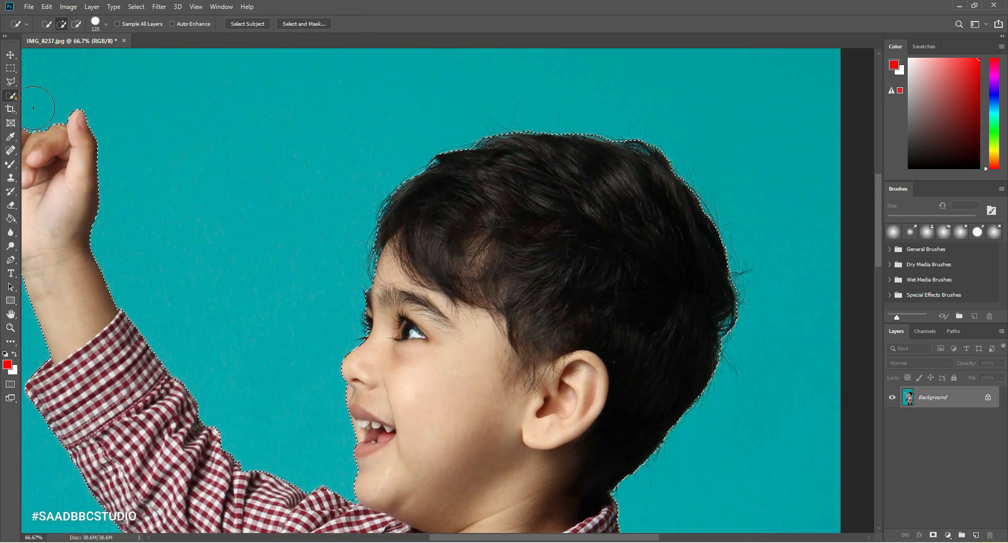
key("bracketleft")
key("bracketleft")
key("bracketleft")
key("bracketleft")
key("bracketleft")
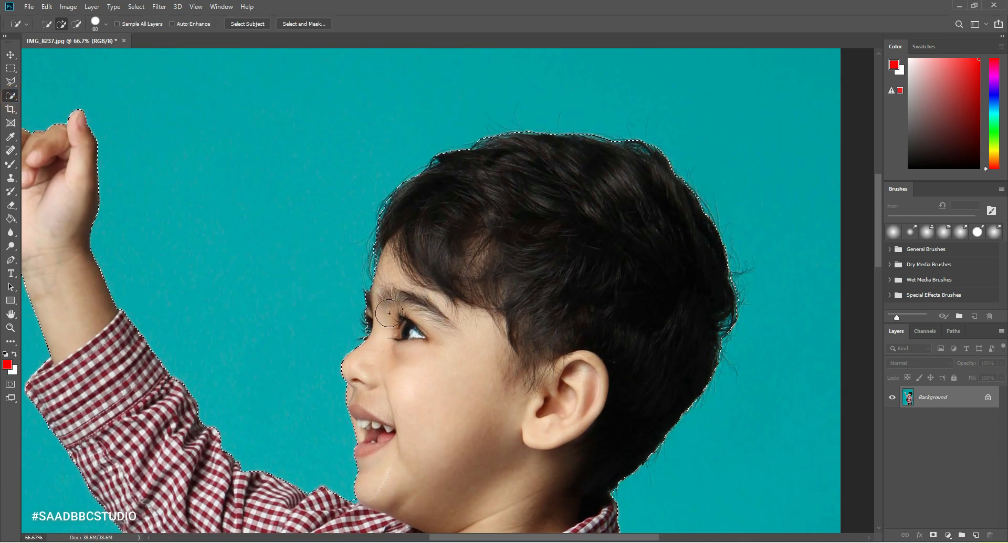
key("bracketleft")
key("bracketleft")
key("bracketleft")
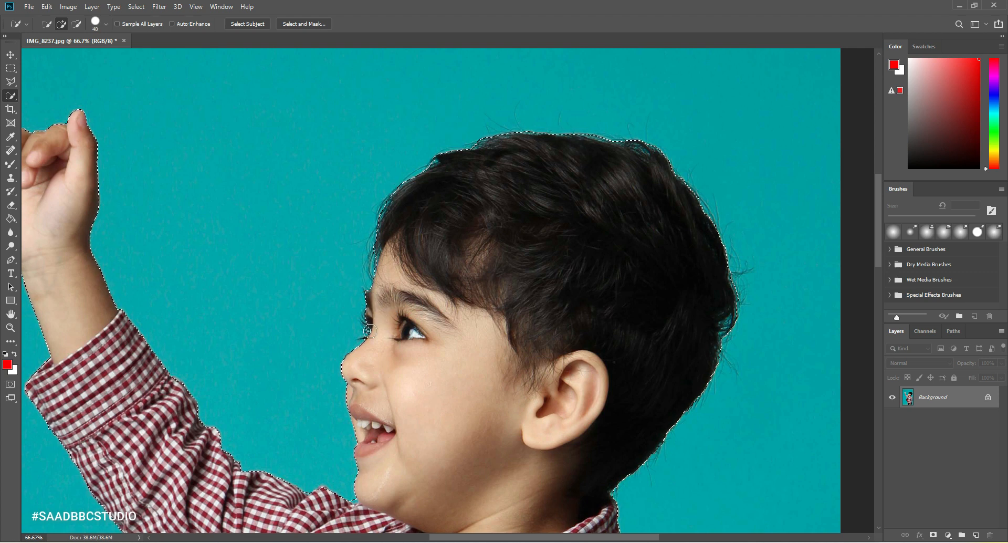
left_click_drag(370, 317, 367, 337)
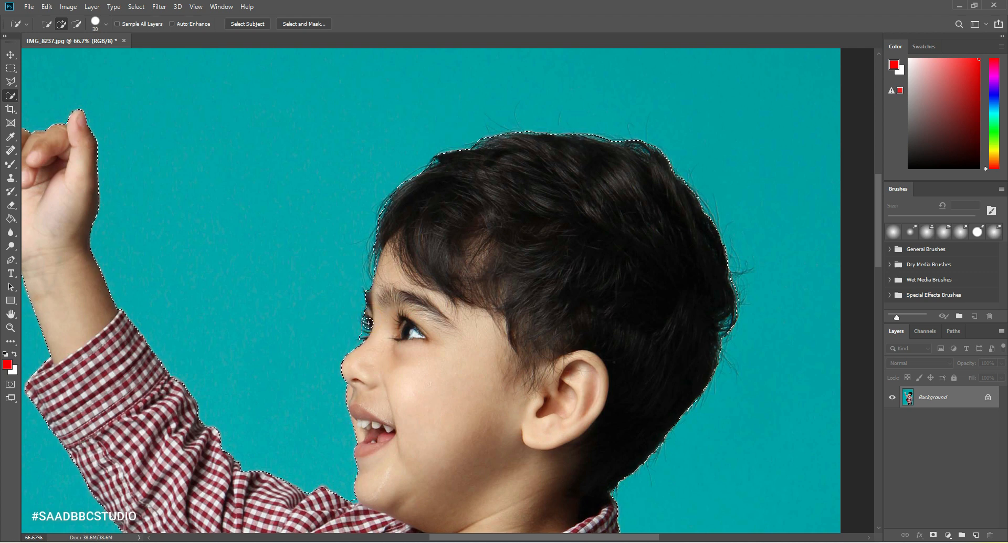
left_click(360, 331)
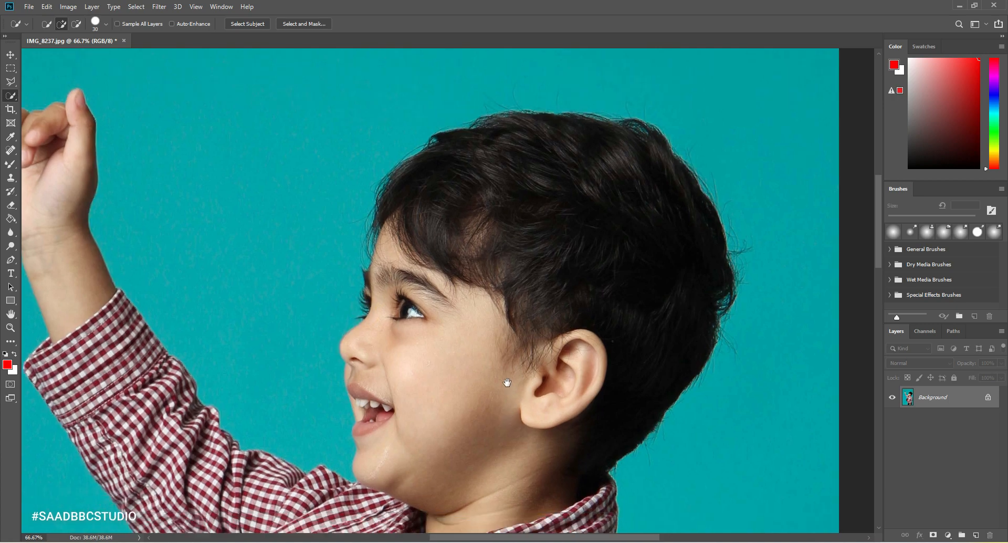
Step: Examine the selection edge around the boy's shoulder, sleeve, cuff, shirt hem, raised arm and face for missed areas
left_click_drag(507, 383, 530, 295)
left_click_drag(589, 432, 513, 296)
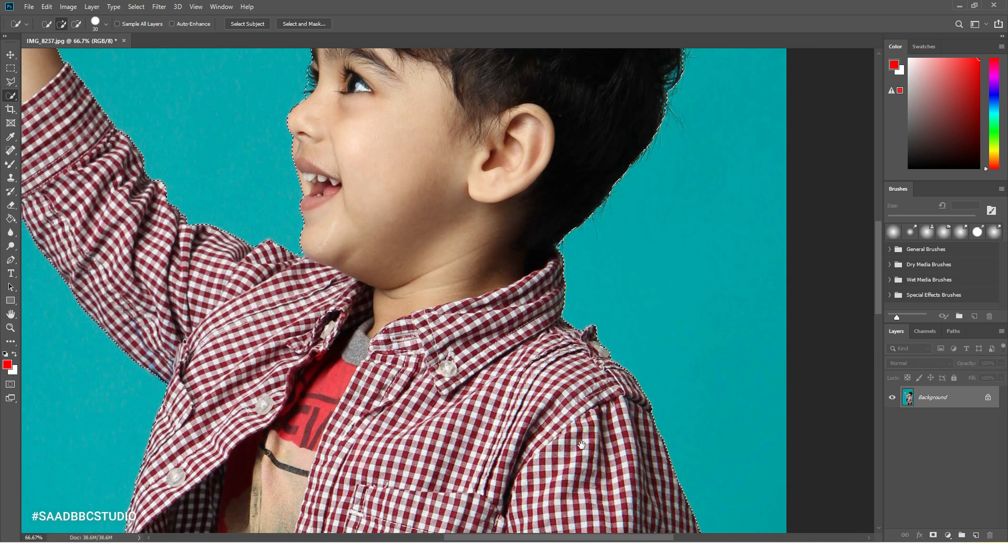
left_click_drag(583, 447, 459, 253)
left_click_drag(522, 405, 497, 254)
left_click_drag(462, 399, 469, 261)
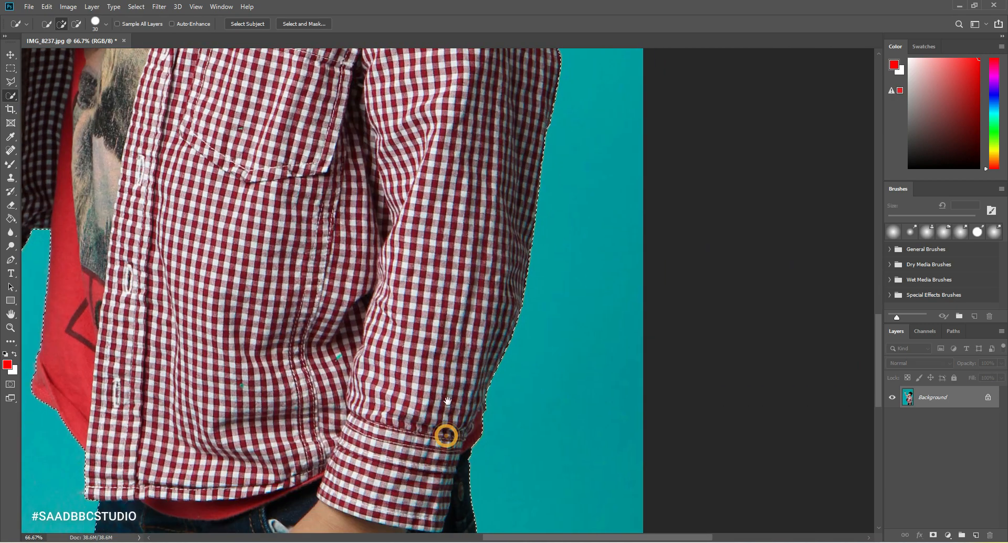
left_click_drag(450, 429, 443, 202)
left_click_drag(382, 322, 496, 395)
left_click_drag(285, 270, 415, 330)
left_click_drag(328, 193, 411, 265)
left_click_drag(362, 185, 358, 328)
left_click_drag(340, 214, 396, 303)
left_click_drag(374, 196, 377, 302)
left_click_drag(372, 234, 281, 209)
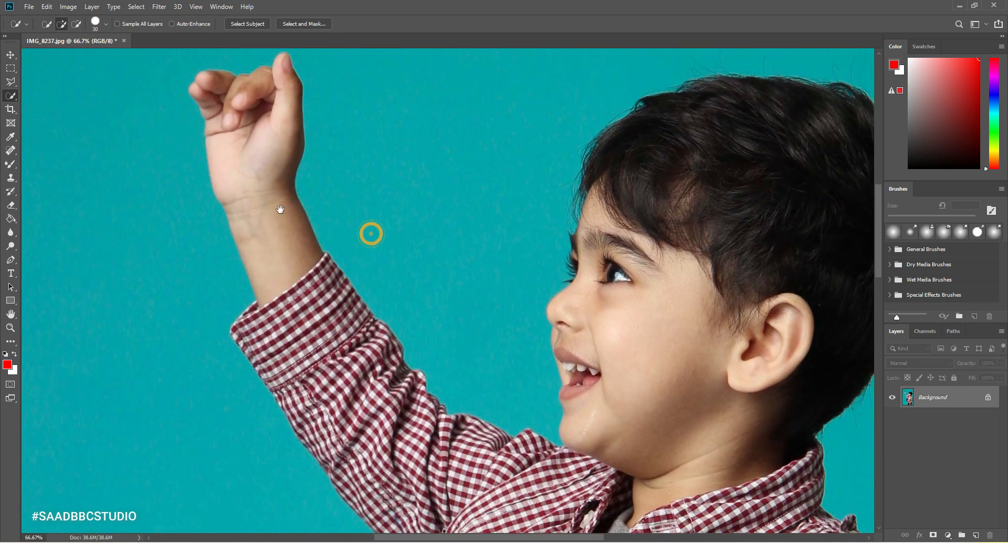
left_click_drag(688, 342, 562, 307)
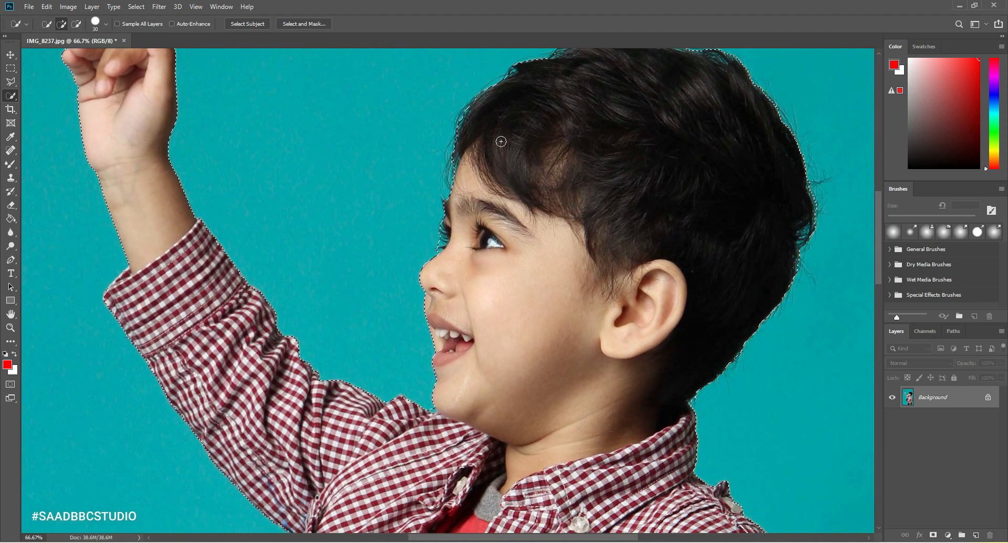
Step: Reduce the Quick Selection brush to size 10 and subtract a small spot beside the boy's chin from the selection
left_click_drag(520, 144, 511, 228)
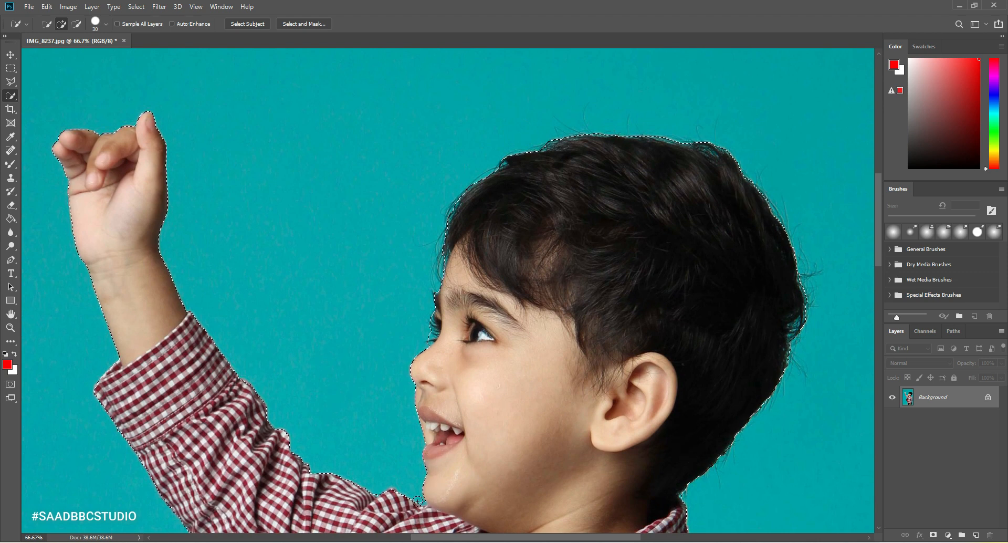
key("bracketleft")
key("bracketleft")
left_click(423, 502, "alt")
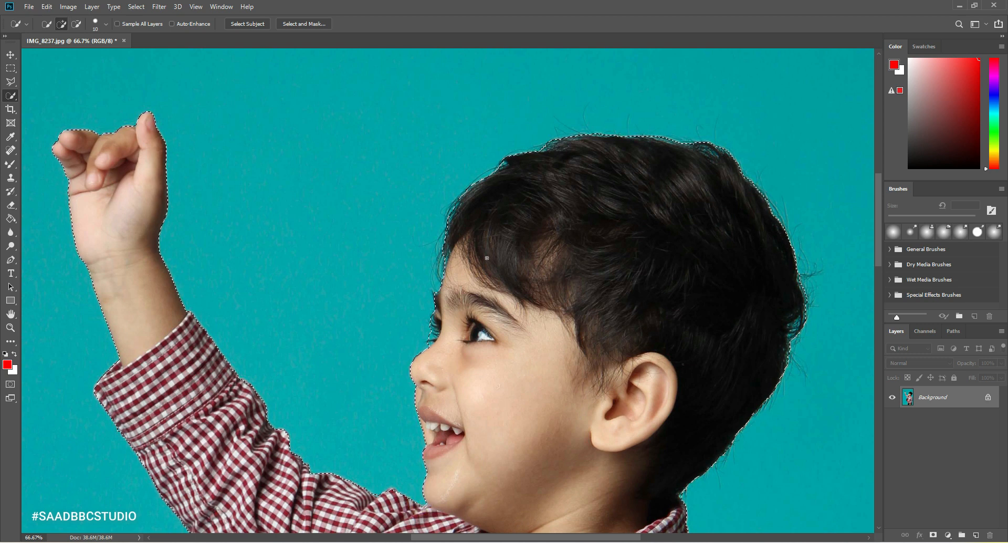
scroll(578, 262, "up", 2)
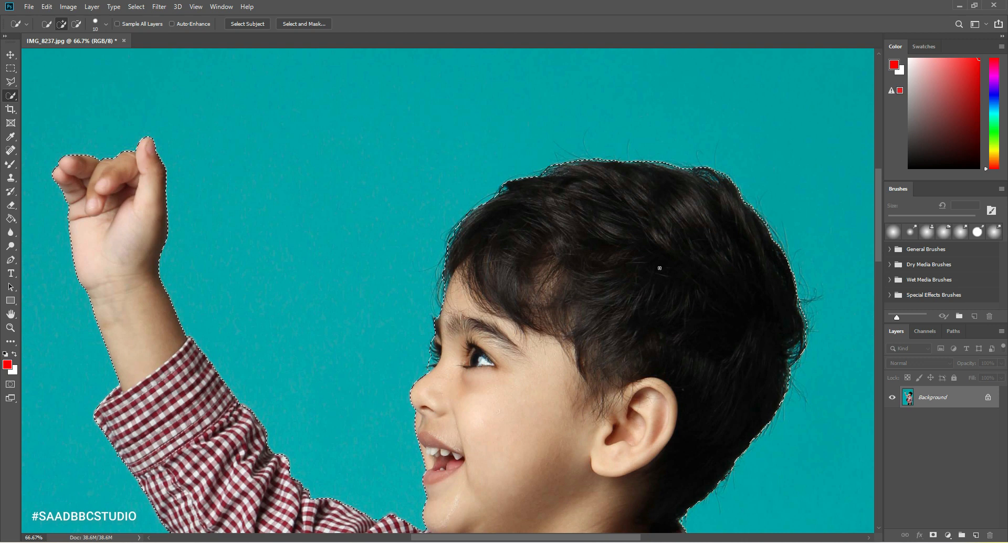
Step: Open the boy's selection in the Select and Mask workspace
right_click(601, 266)
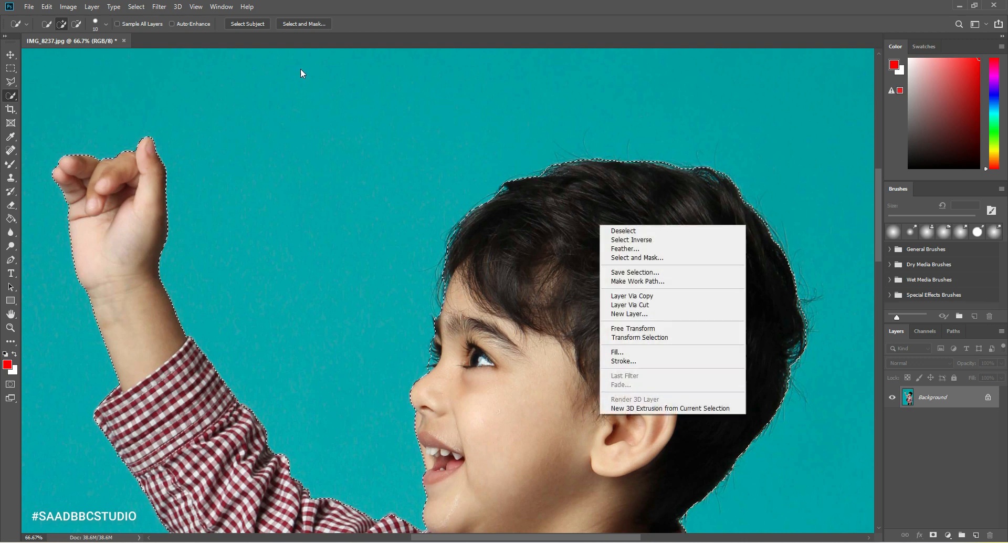
left_click(136, 7)
left_click(137, 6)
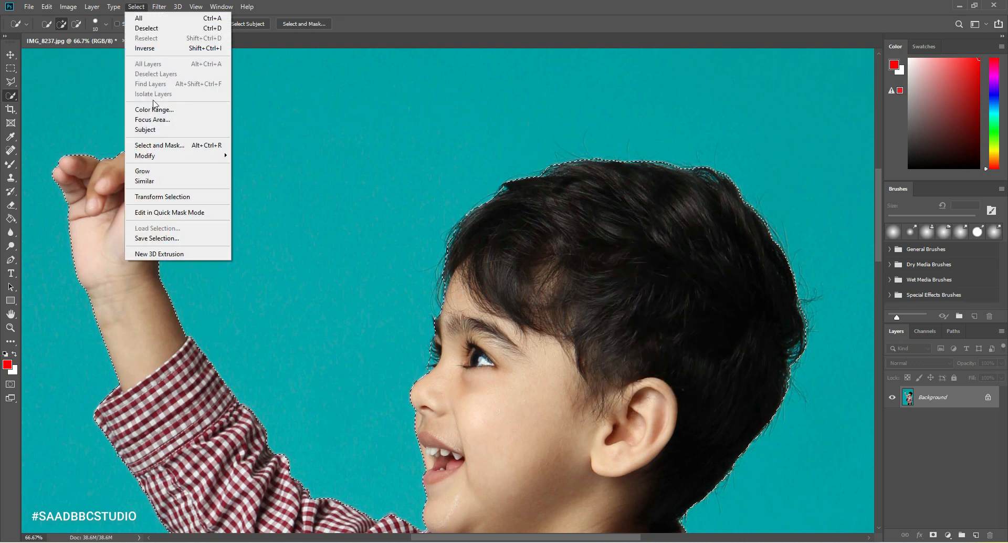
left_click(192, 145)
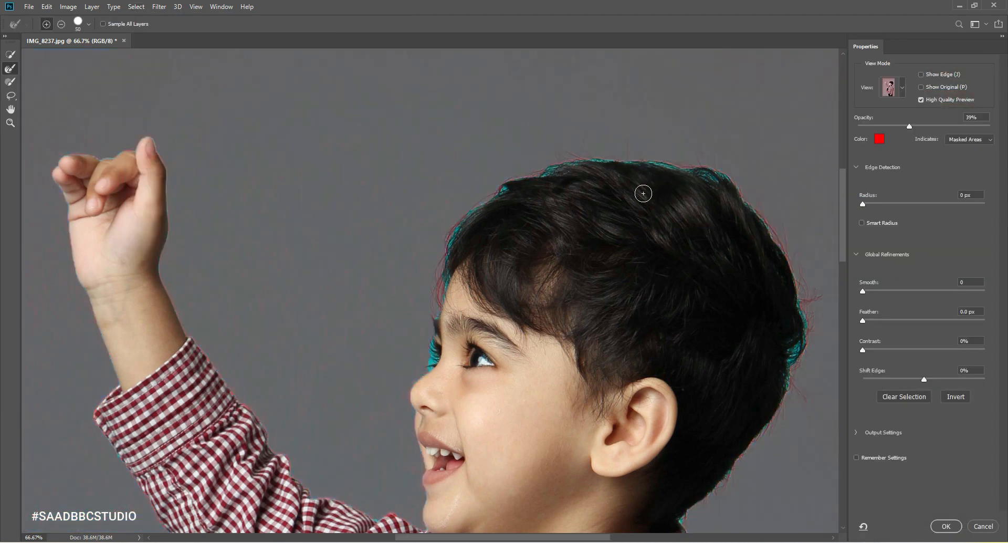
Step: Compare the mask in Black & White, On Black and Overlay views, and keep Overlay at 66% opacity
left_click_drag(529, 228, 497, 234)
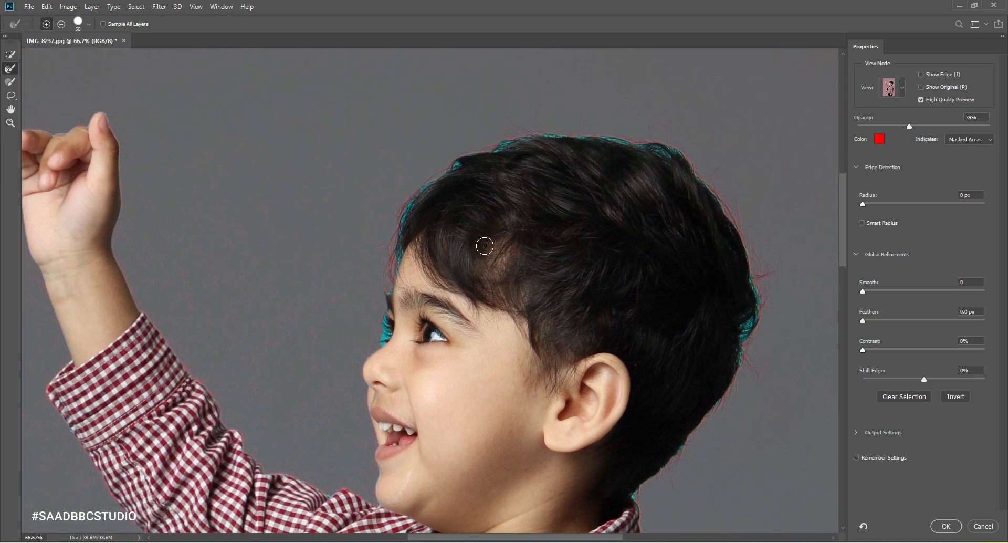
left_click(11, 123)
right_click(322, 124)
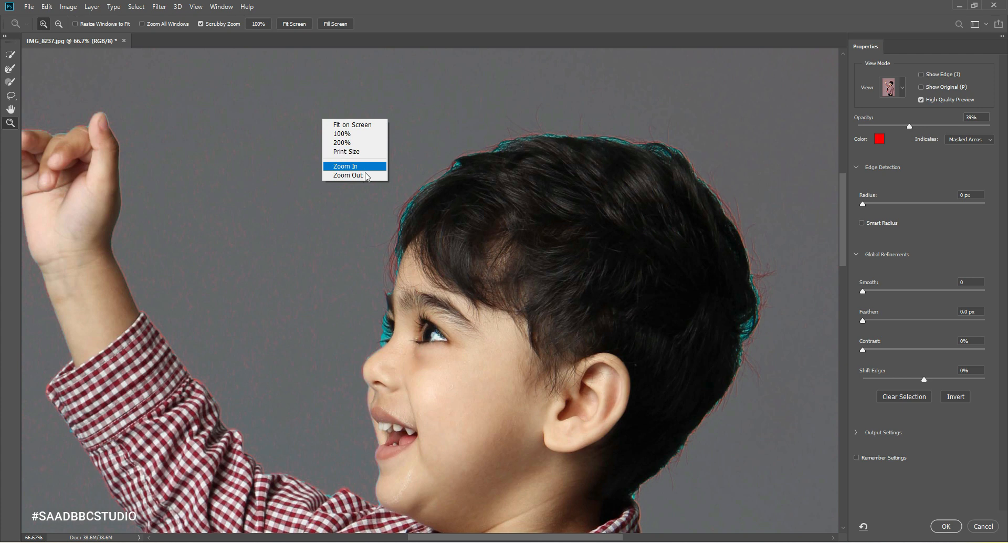
left_click(357, 176)
left_click_drag(457, 283, 531, 231)
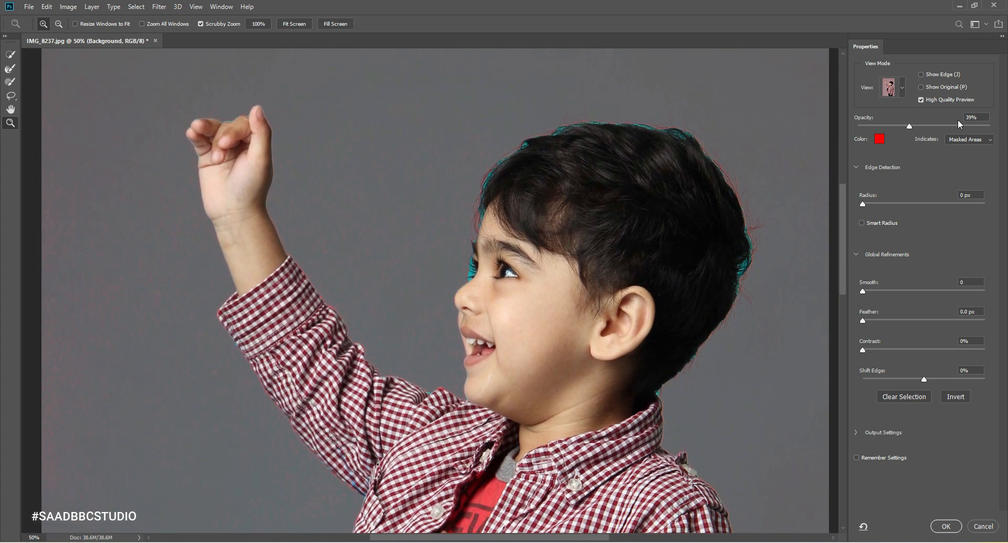
left_click_drag(909, 126, 974, 126)
left_click(907, 93)
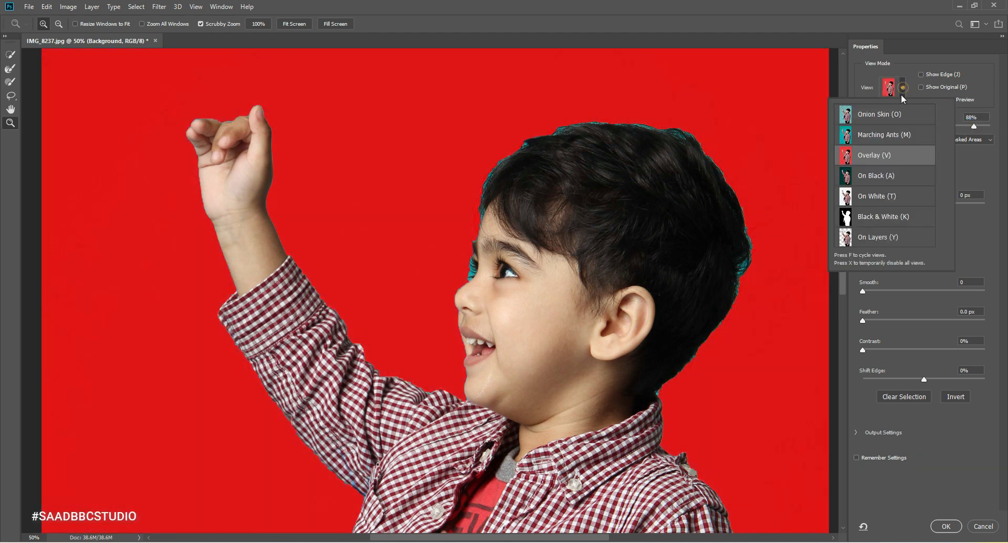
left_click(858, 216)
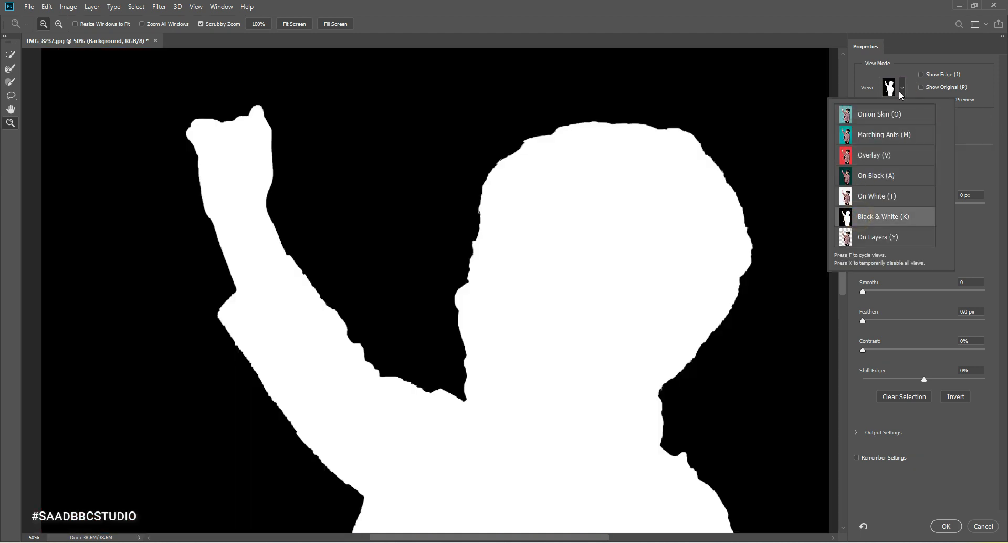
left_click(862, 177)
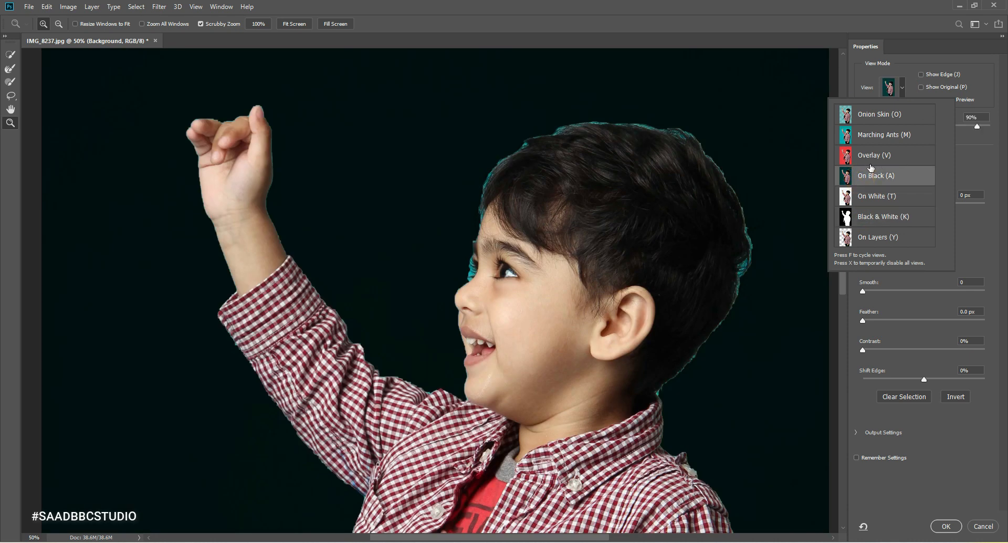
left_click(865, 156)
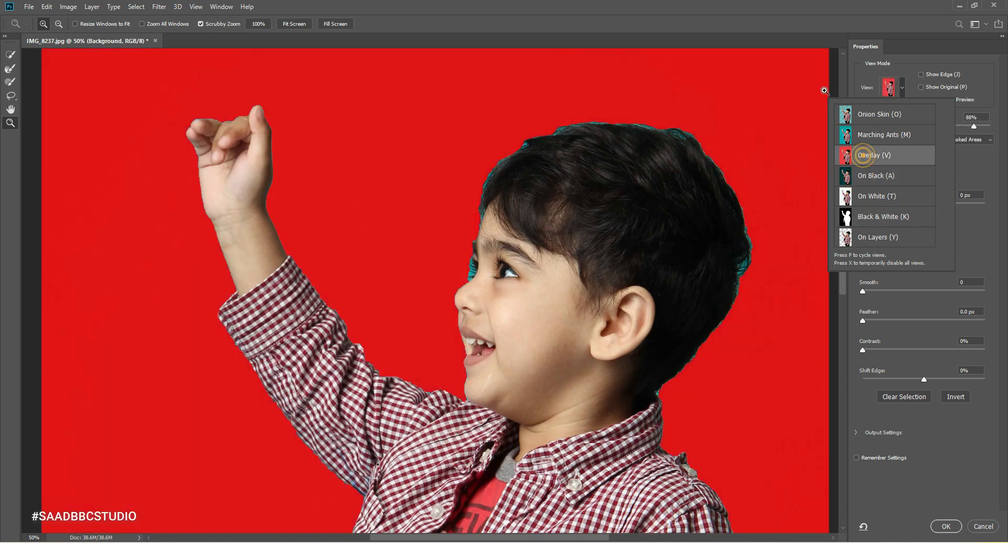
left_click_drag(978, 125, 946, 128)
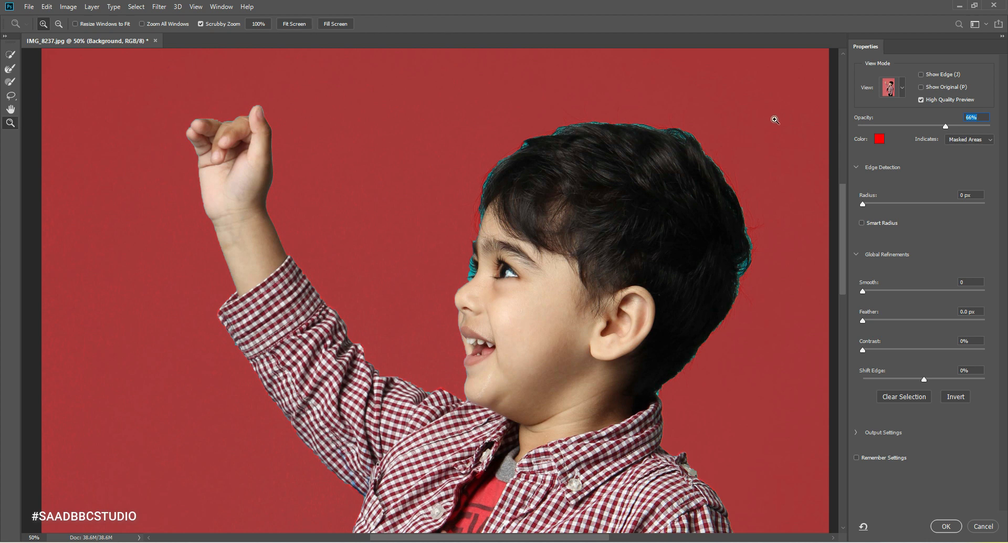
Step: Refine the hair edge from the nape over the back of the head to the crown with a size 30 Refine Edge brush
left_click(10, 68)
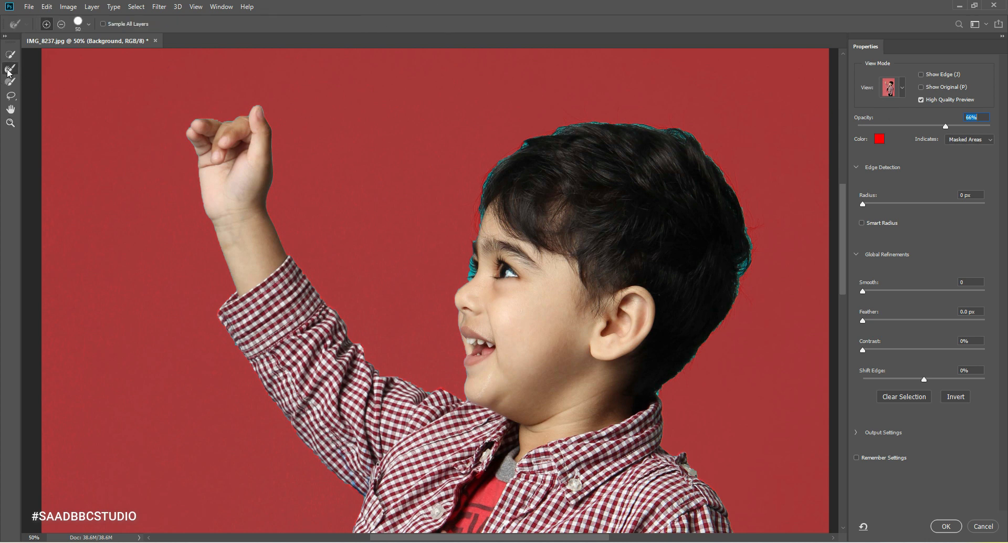
key("bracketleft")
key("bracketleft")
left_click(658, 396)
key("bracketleft")
left_click(738, 272)
key("bracketright")
left_click(746, 222)
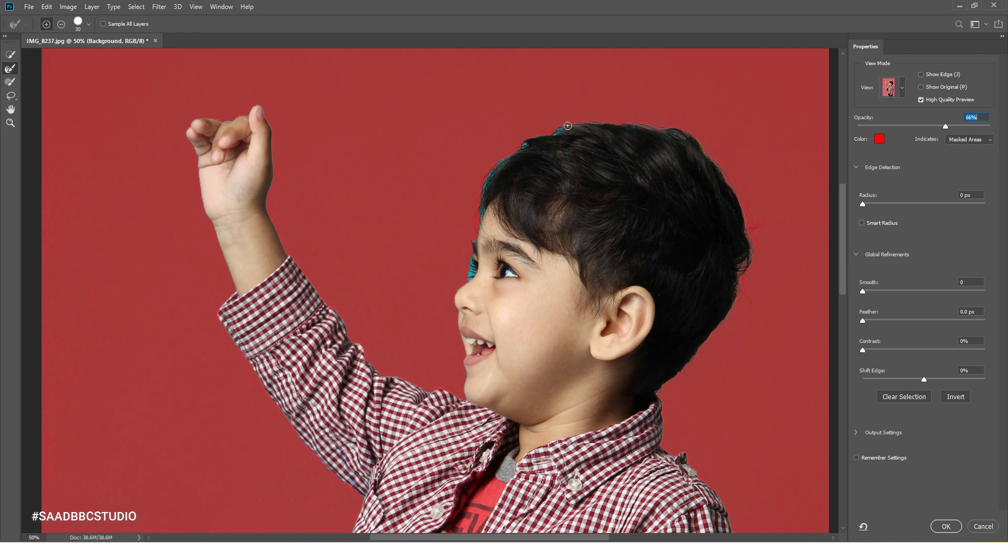
Step: Refine the hair edge from the crown down to the forehead, reducing the Refine Edge brush to size 20
mouse_move(552, 135)
left_mouse_down()
mouse_move(521, 145)
mouse_move(482, 205)
left_mouse_up()
key("bracketleft")
left_click(527, 145)
left_click(478, 221)
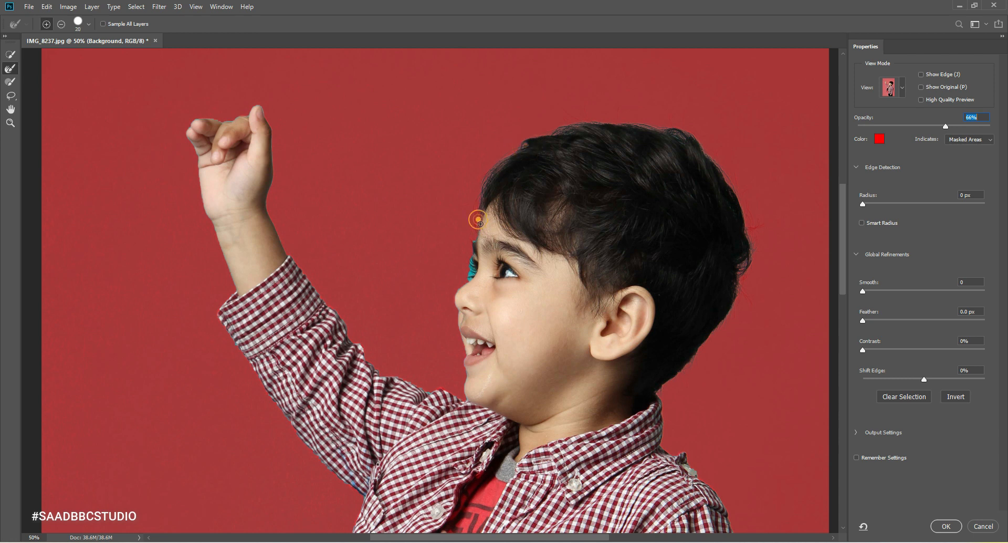
Step: Refine the mask edge along the far eyelashes, nose, lips and chin with a smaller Refine Edge brush
left_click(471, 256)
key("bracketleft")
key("bracketleft")
left_click(460, 287)
key("bracketright")
left_click(461, 337)
left_click(465, 372)
Step: Refine the mask edge around the raised hand, wrist and forearm with a size 15 Refine Edge brush
key("bracketright")
left_click(213, 120)
left_click(187, 137)
left_click_drag(265, 283, 260, 200)
left_click(263, 302)
left_click(216, 225)
Step: Refine the mask edge around the open shirt front, lowered sleeve and jeans with a size 25 Refine Edge brush
left_click_drag(313, 306, 275, 166)
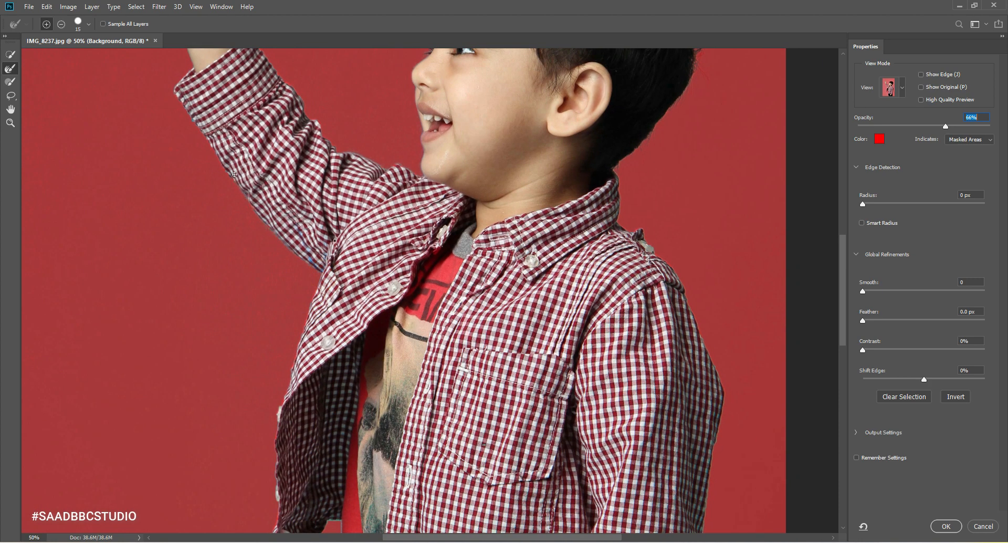
scroll(386, 337, "down", 3)
key("bracketright")
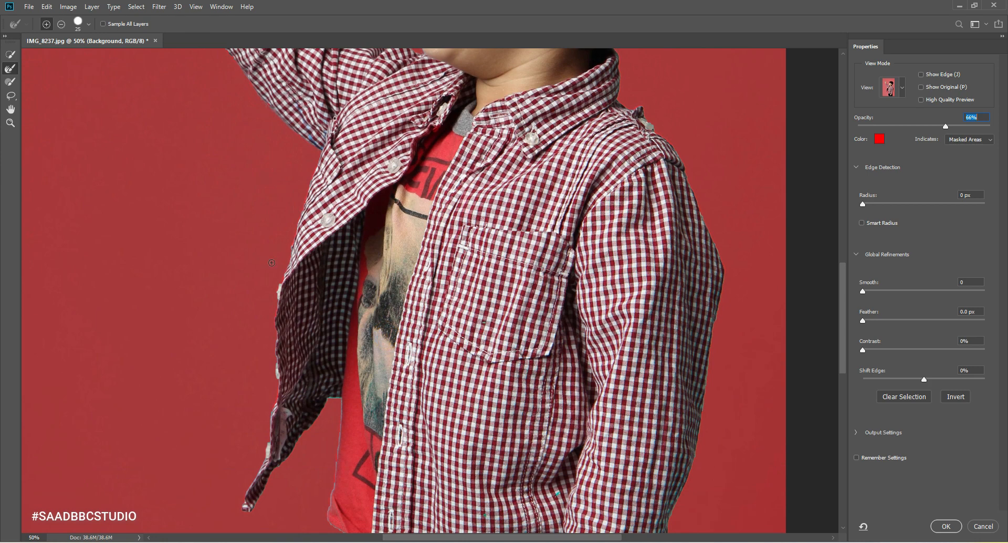
left_click(289, 249)
left_click_drag(276, 427, 317, 343)
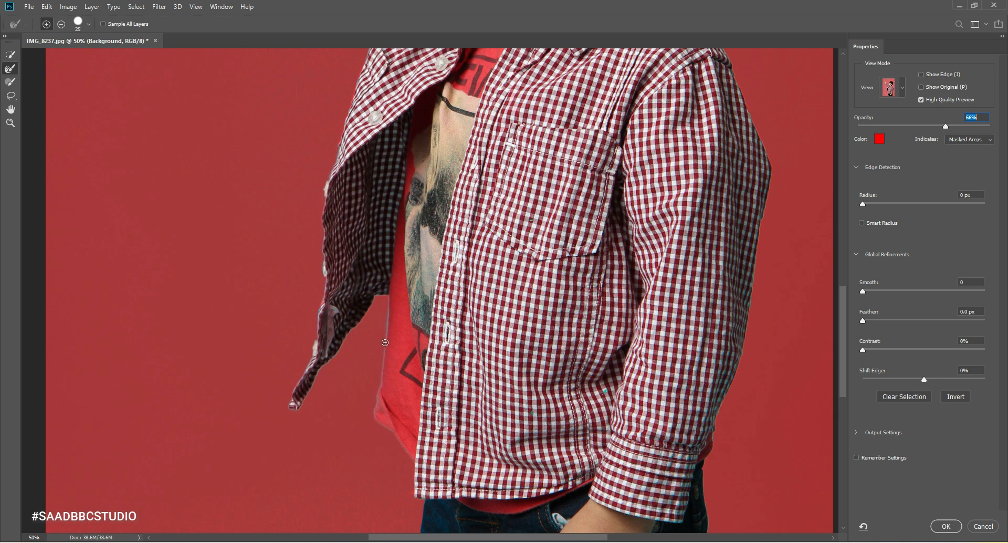
left_click_drag(504, 419, 408, 239)
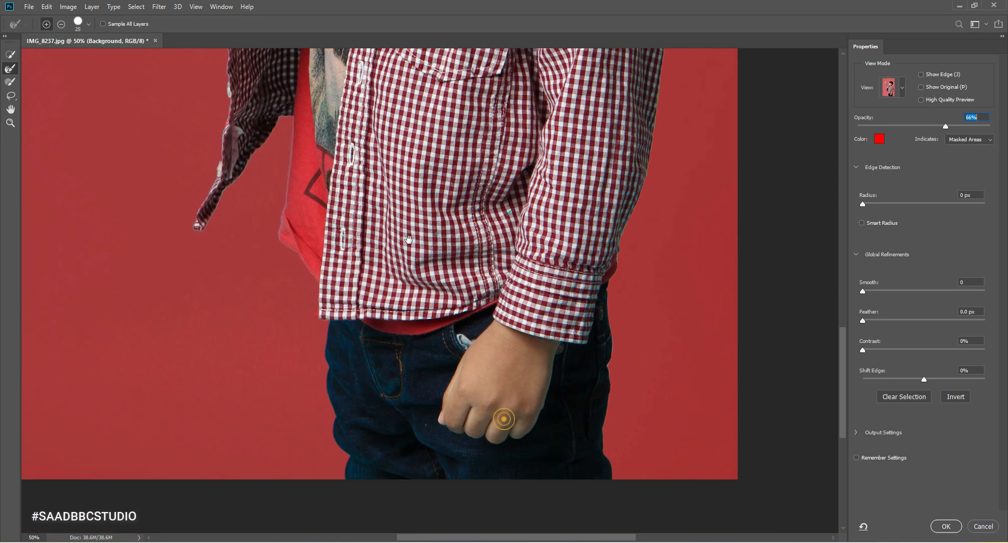
left_click(618, 261)
left_click_drag(611, 319, 609, 364)
Step: Set Smooth to 5, slightly raise Contrast, Feather and Shift Edge, and apply the refined selection
left_click(870, 291)
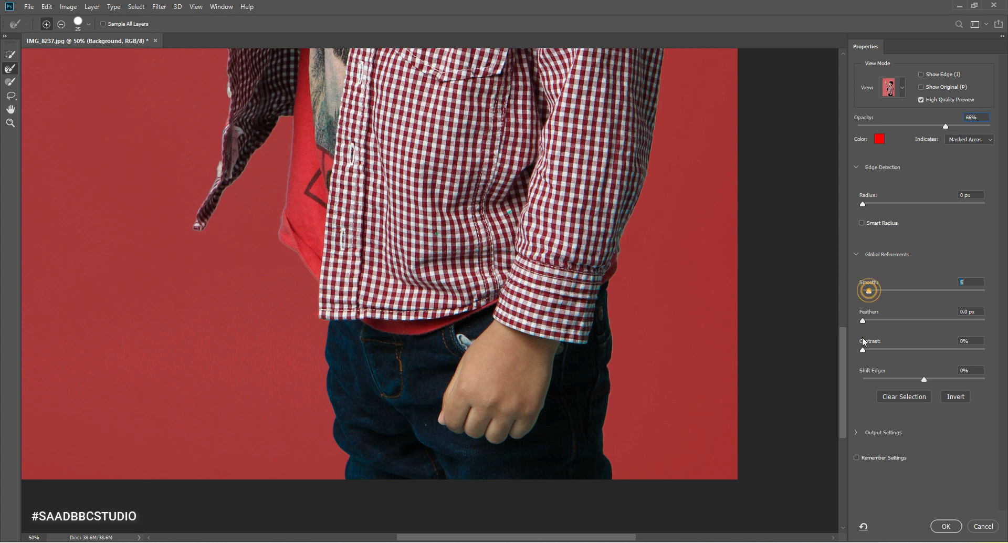
left_click(867, 350)
left_click(869, 320)
left_click(932, 378)
left_click(960, 526)
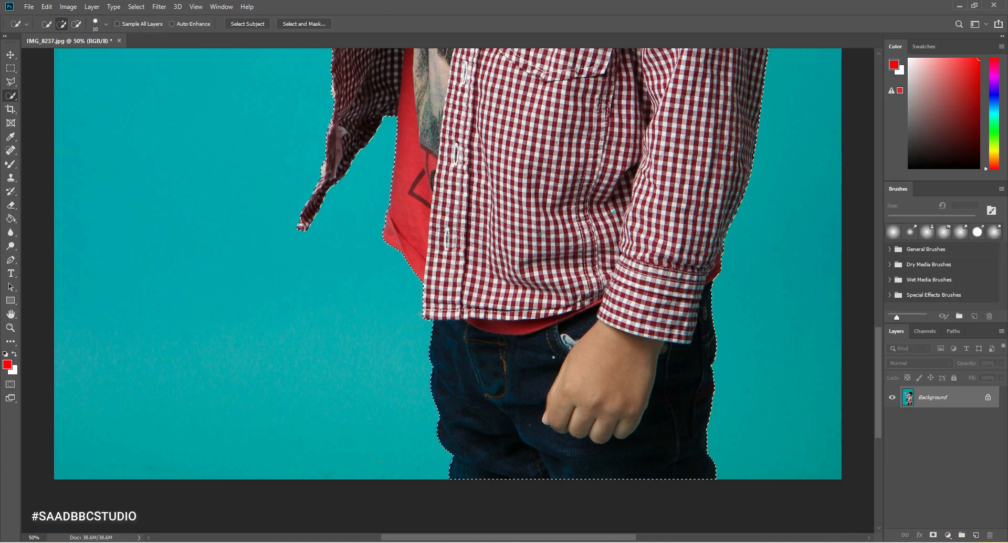
Step: Copy the selected boy to a new layer, and check the cutout with the Background layer briefly hidden
scroll(569, 372, "up", 3)
scroll(569, 372, "up", 8)
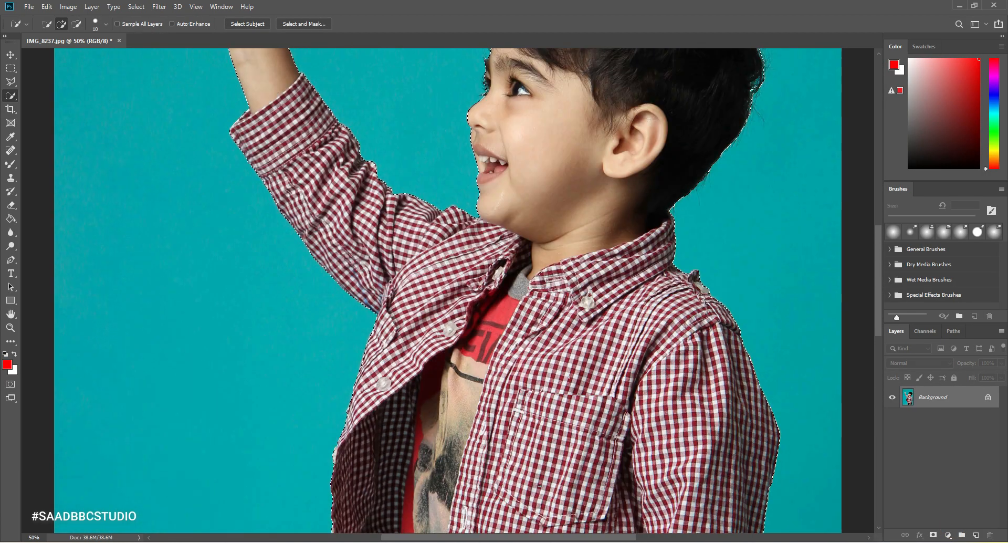
scroll(694, 267, "up", 3)
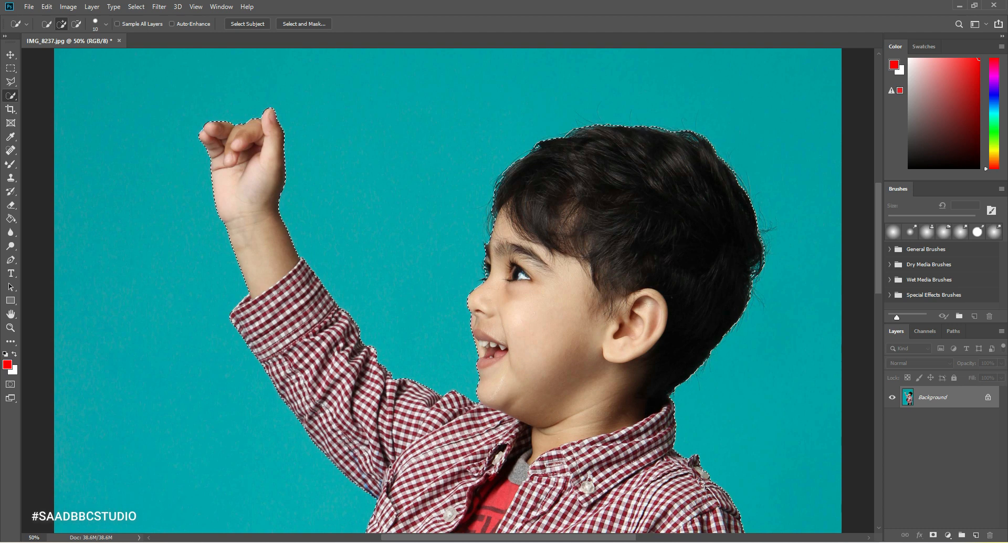
right_click(639, 198)
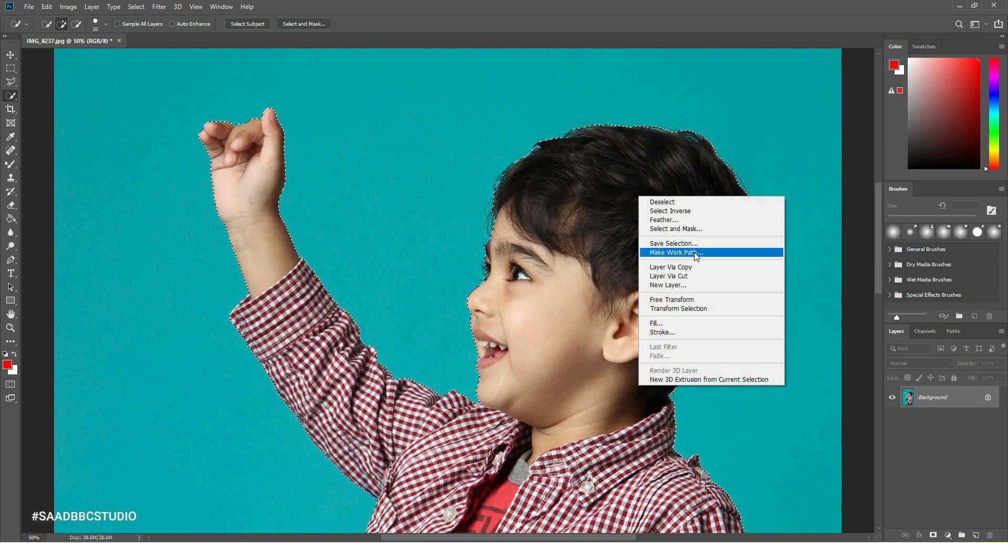
left_click(696, 269)
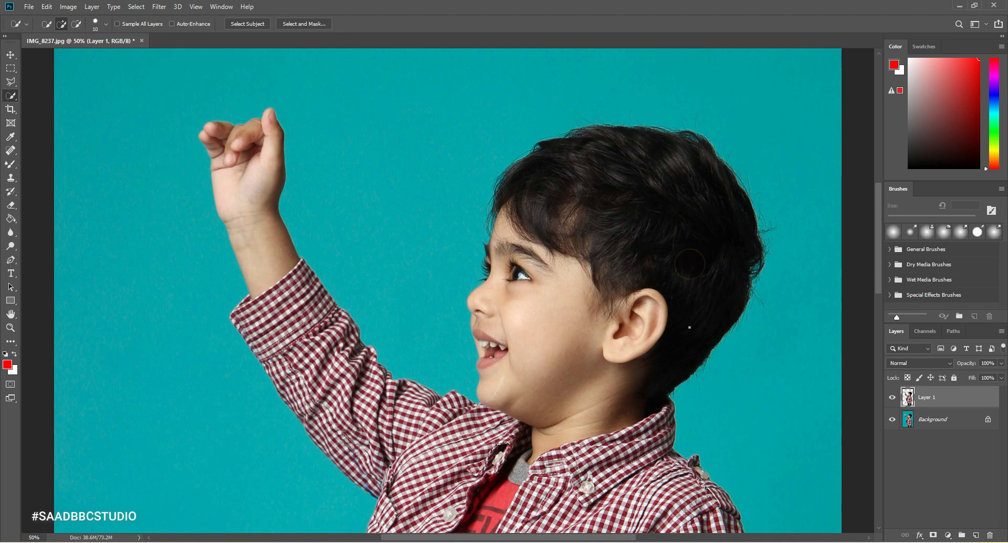
left_click(893, 420)
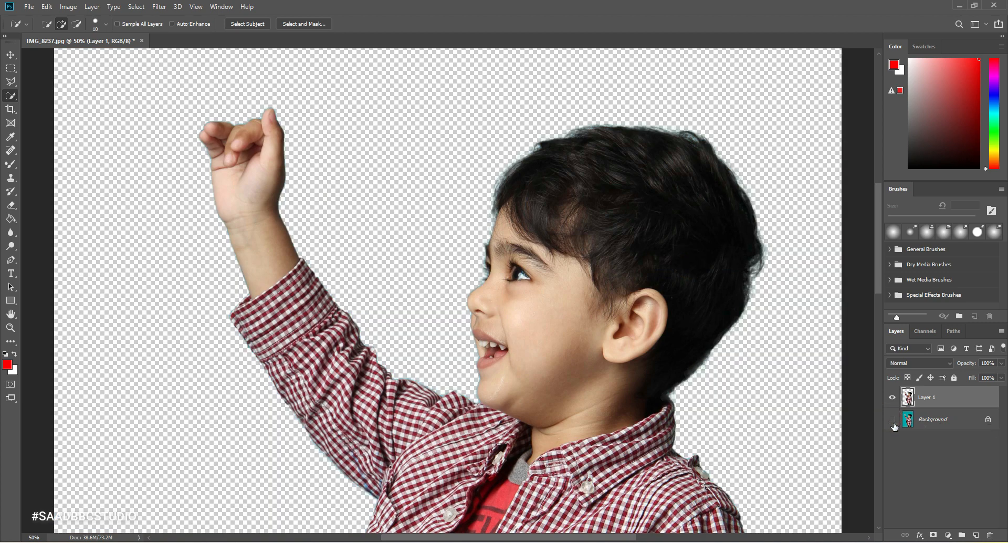
left_click(893, 419)
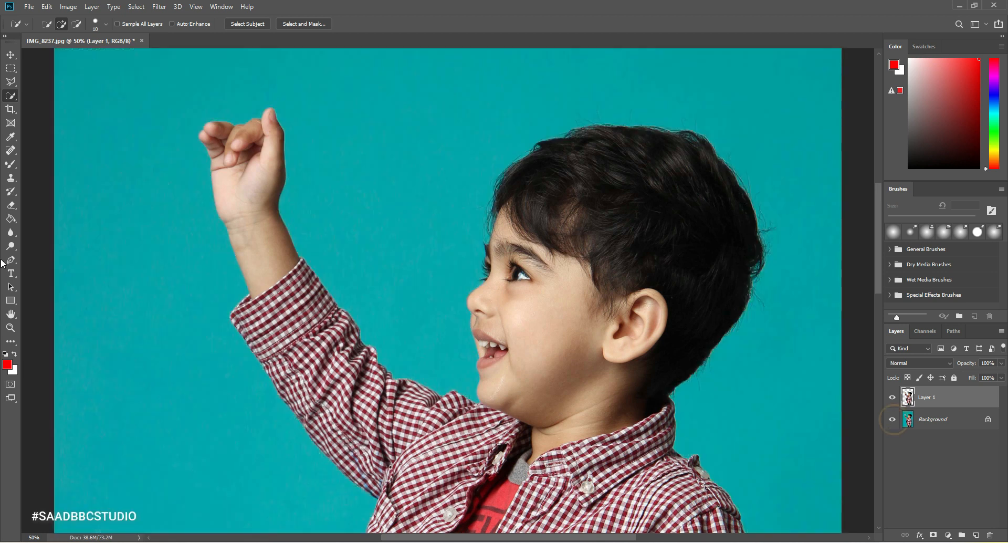
Step: Try shifting the Background layer's hue to -15 with Hue/Saturation, and cancel the adjustment
left_click(10, 327)
right_click(310, 199)
left_click(322, 203)
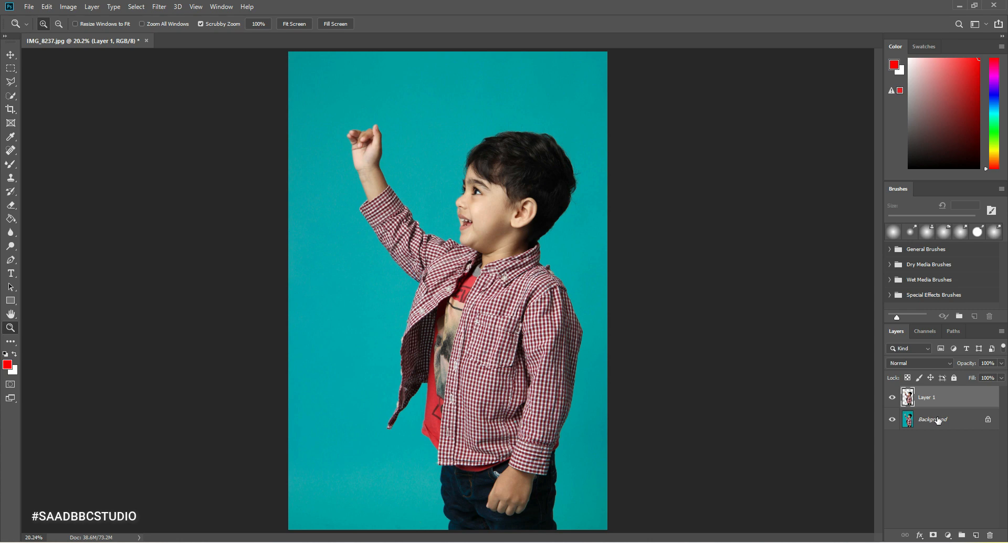
left_click(920, 421)
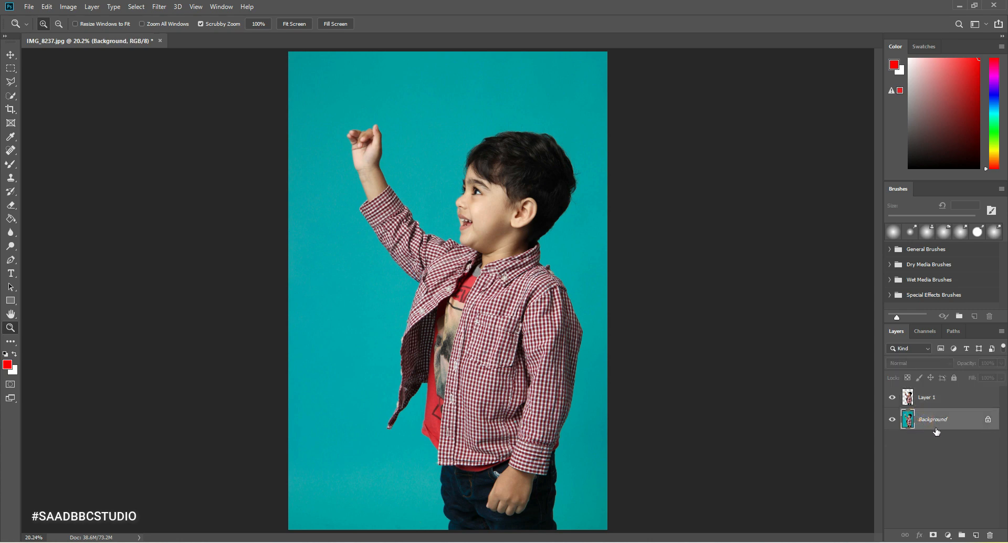
left_click(72, 10)
mouse_move(92, 35)
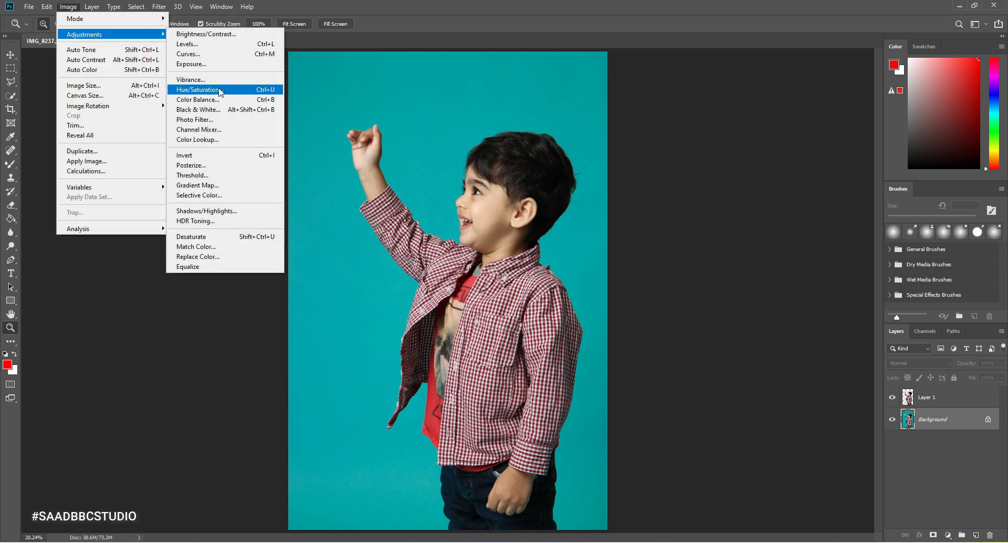
left_click(224, 92)
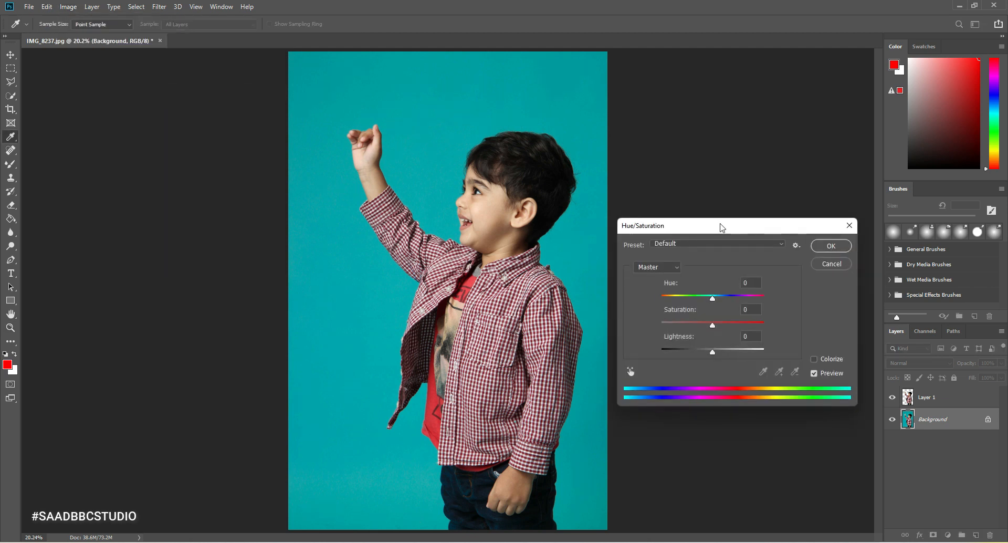
mouse_move(713, 298)
left_mouse_down()
mouse_move(765, 297)
mouse_move(705, 298)
left_mouse_up()
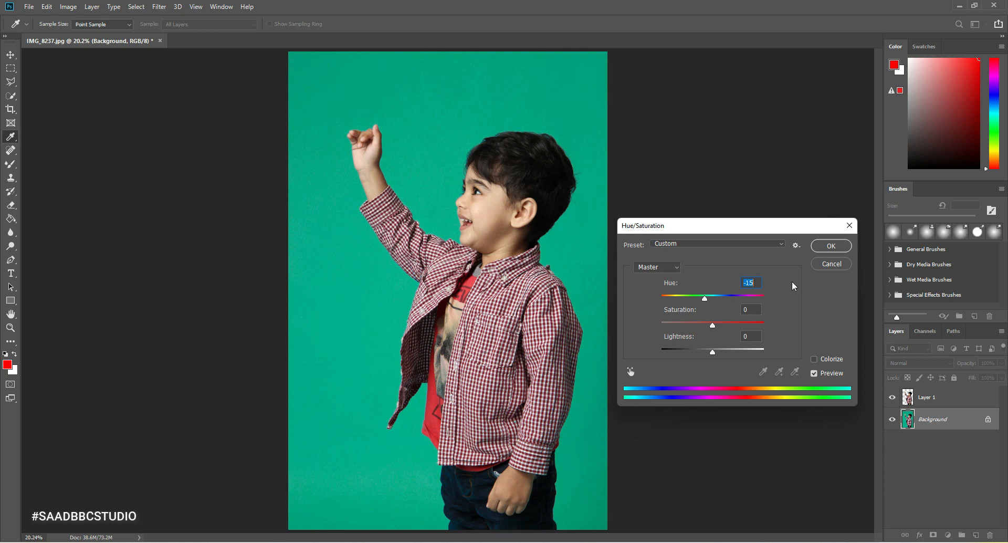
left_click(823, 264)
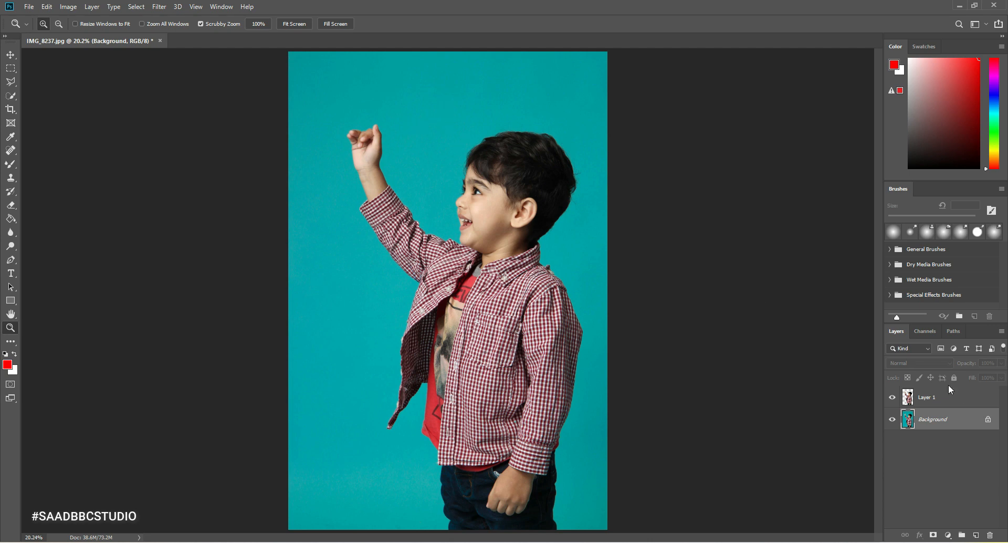
Step: Load the boy's outline from Layer 1 as a selection, make the Background layer active, and invert the selection
left_click(909, 400)
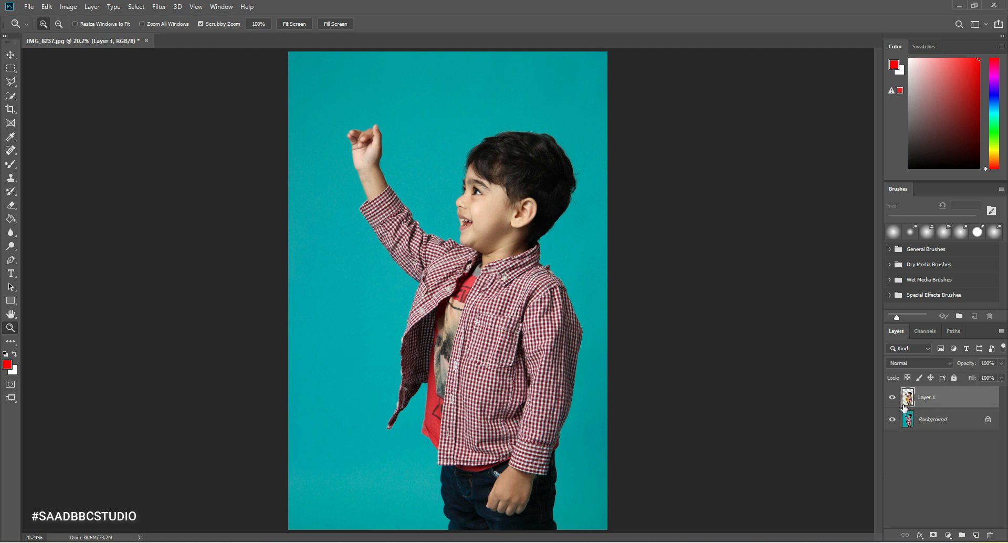
mouse_move(904, 399)
left_mouse_down()
mouse_move(936, 402)
mouse_move(909, 398)
left_mouse_up()
left_click(909, 400, "ctrl")
left_click(943, 420)
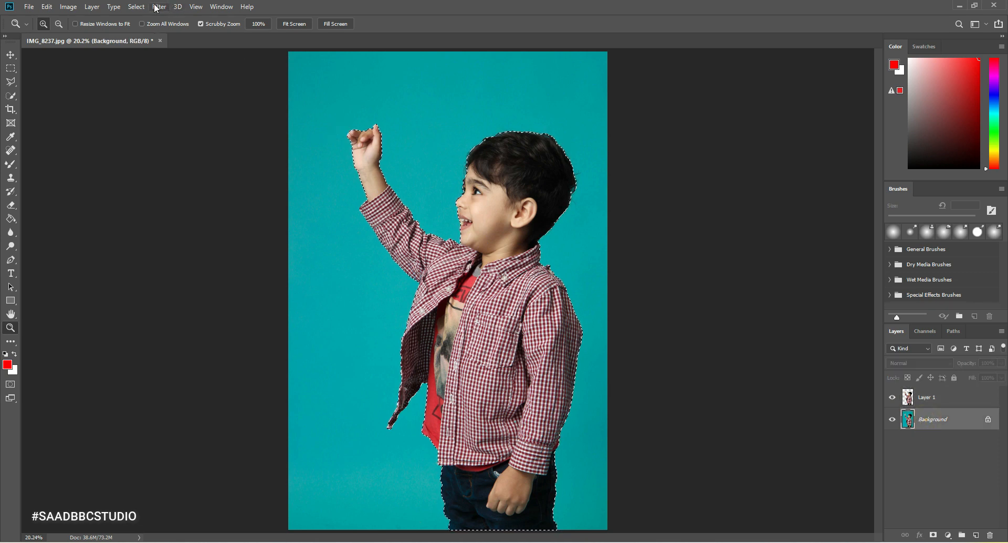
left_click(136, 6)
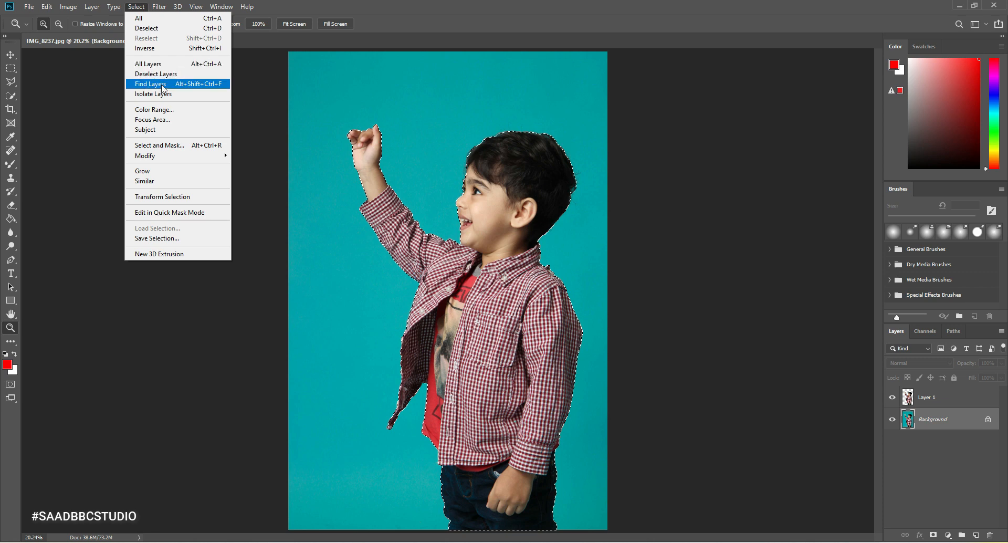
left_click(149, 48)
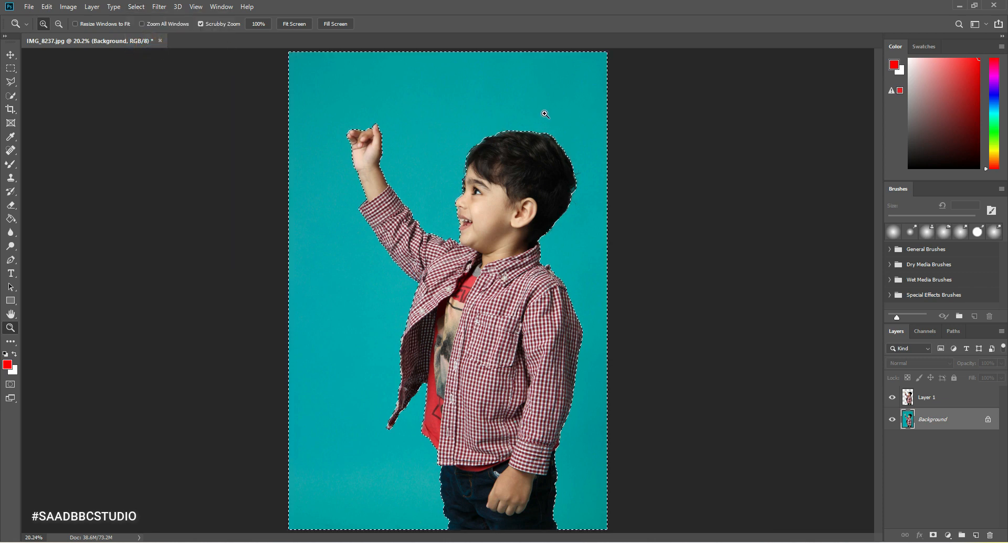
Step: Copy the selected backdrop area to a new layer, and check it by toggling the visibility of the other layers
right_click(445, 96)
left_click(10, 96)
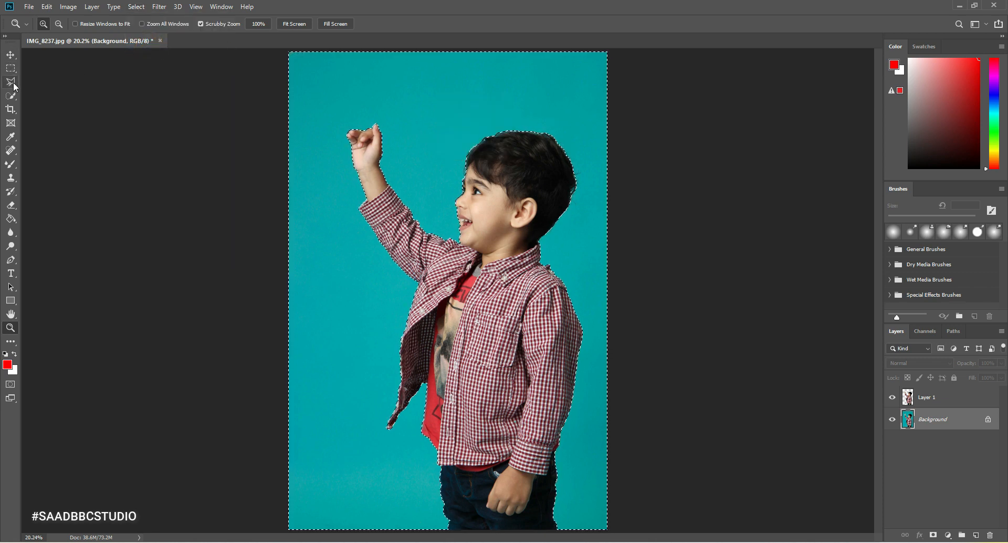
right_click(412, 92)
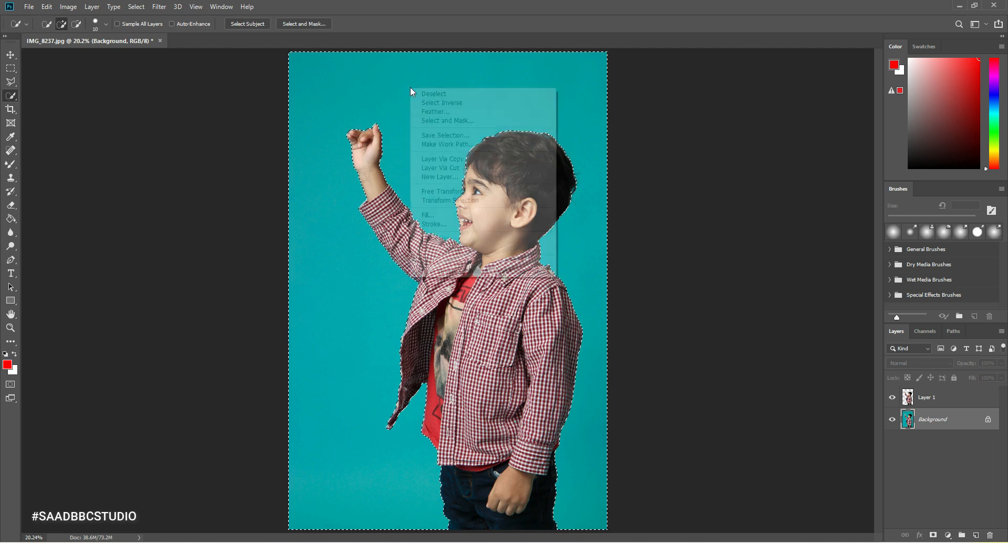
left_click(444, 159)
left_click(892, 398)
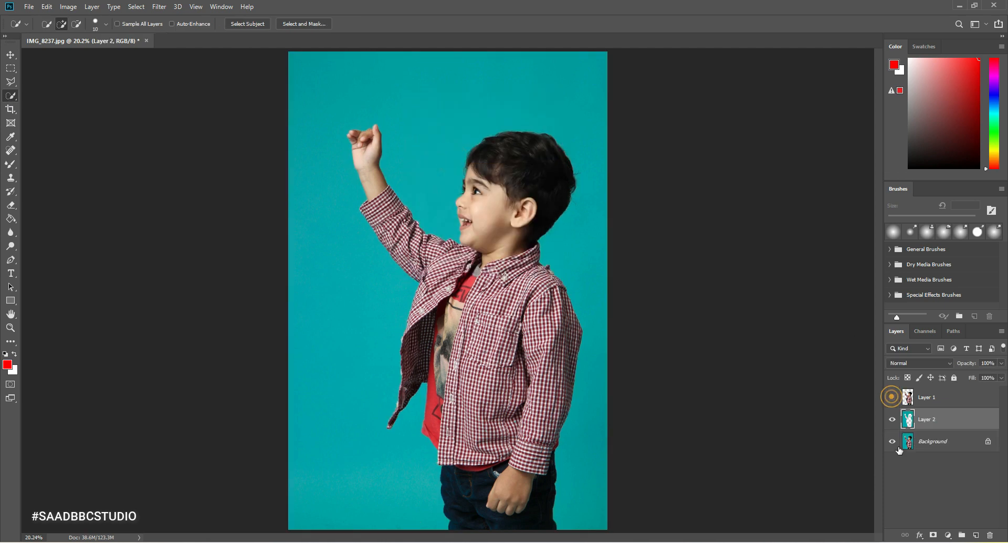
left_click(893, 442)
left_click(892, 397)
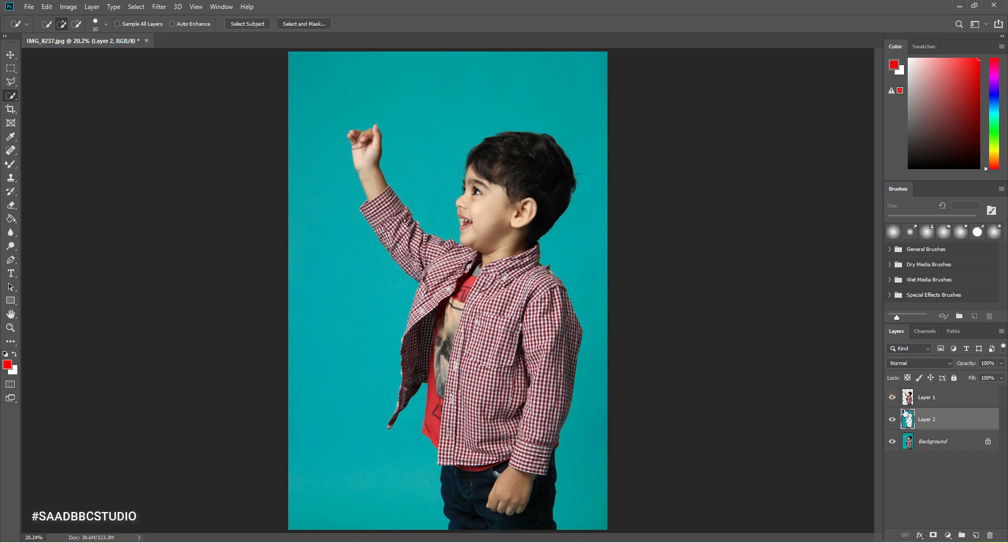
Step: Apply a Gaussian Blur with a 250-pixel radius to the backdrop copy and merge it down into the Background layer
left_click(159, 6)
mouse_move(218, 131)
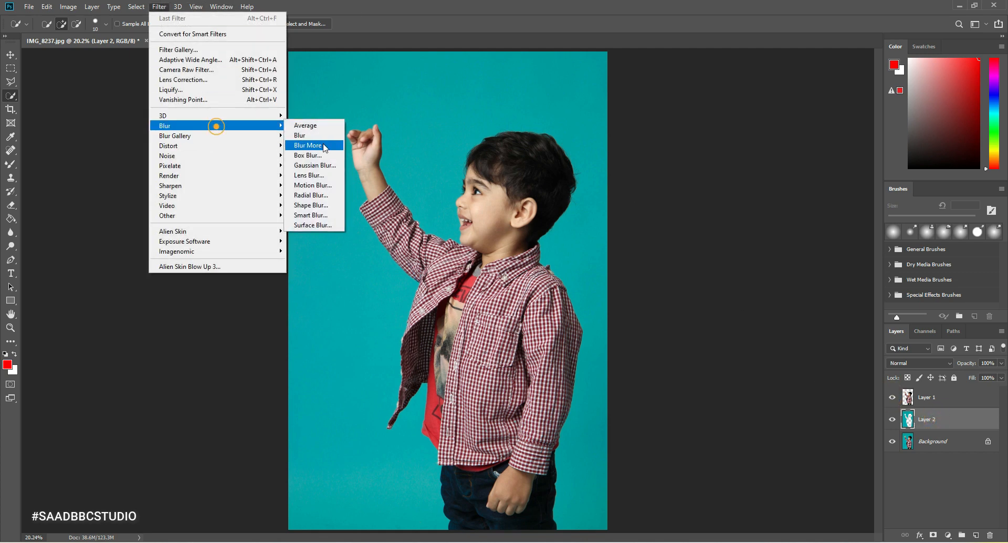
left_click(311, 165)
type("250")
left_click(762, 204)
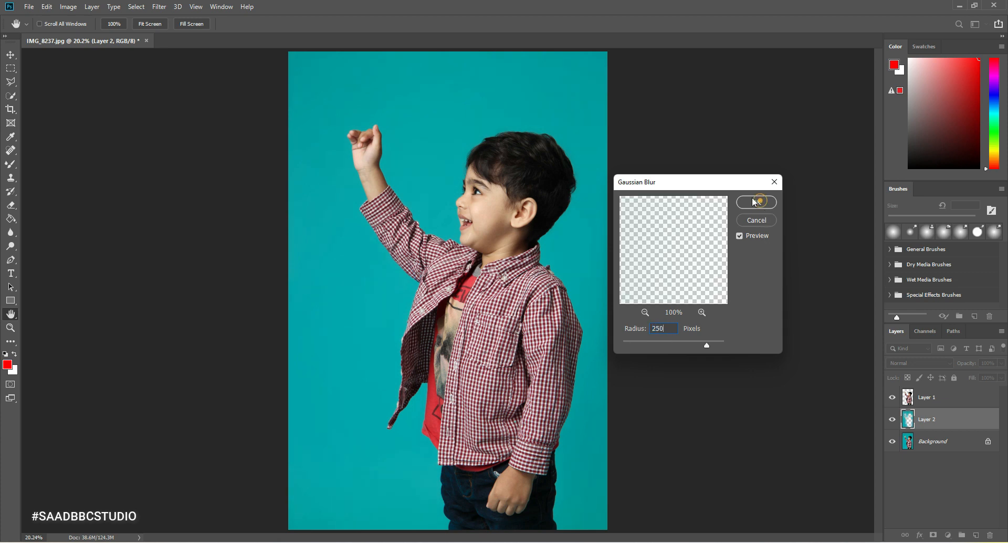
key("w")
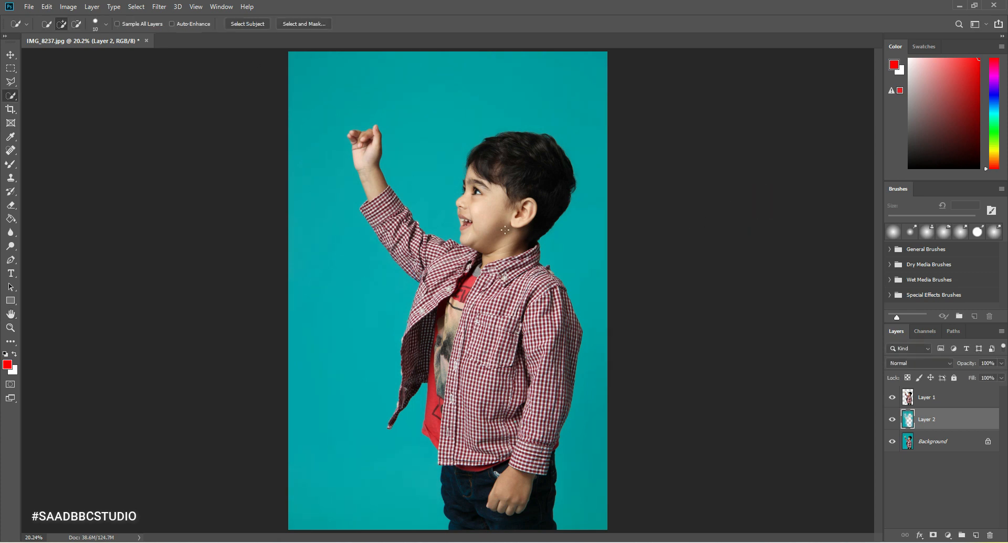
right_click(967, 422)
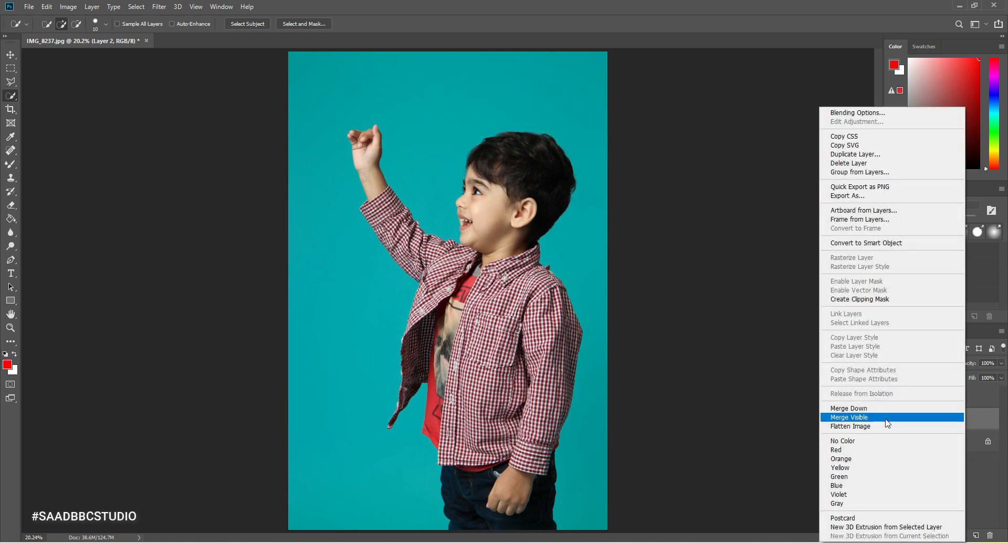
left_click(861, 408)
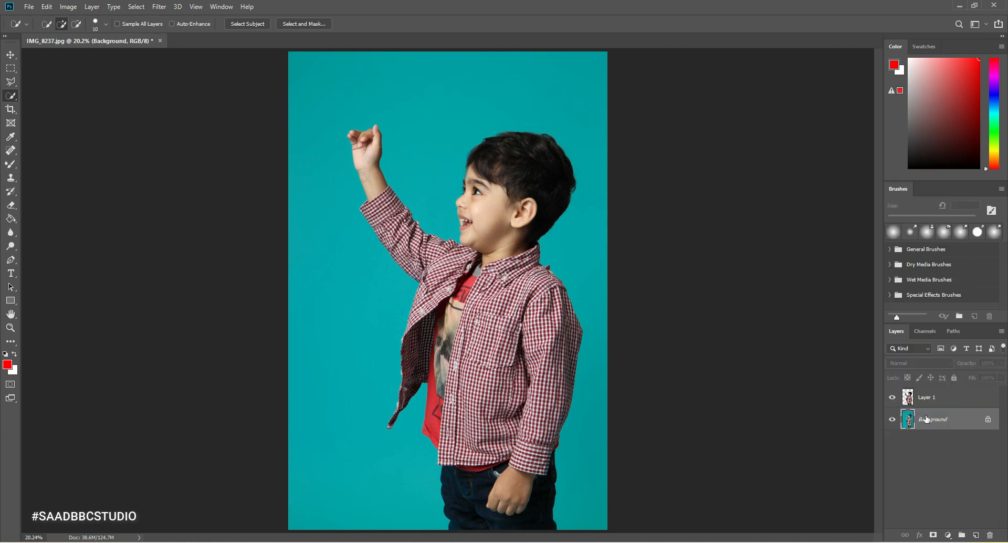
Step: Shift the Background layer's hue to -132 with Hue/Saturation, turning the teal backdrop mustard yellow
left_click(68, 7)
left_click(111, 34)
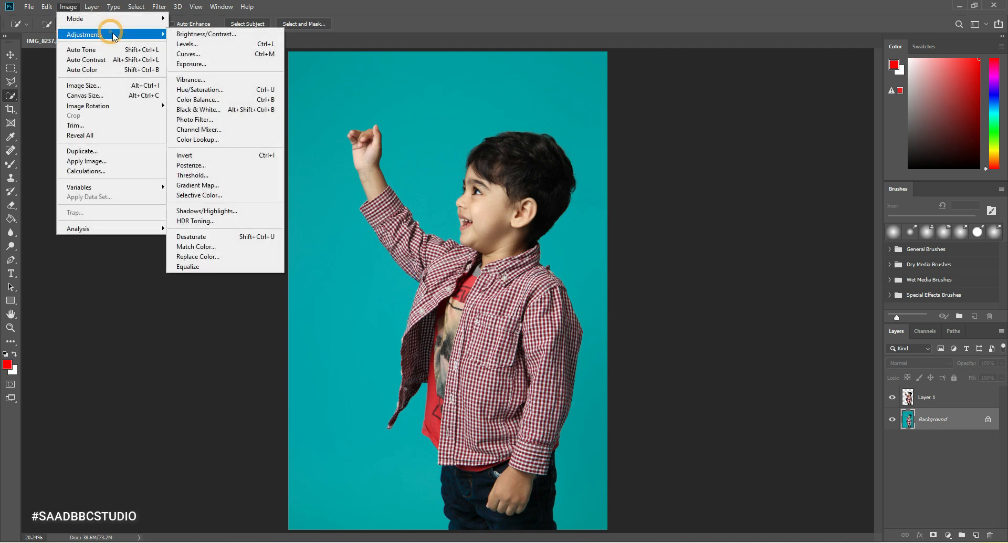
left_click(214, 90)
left_click_drag(713, 298, 673, 308)
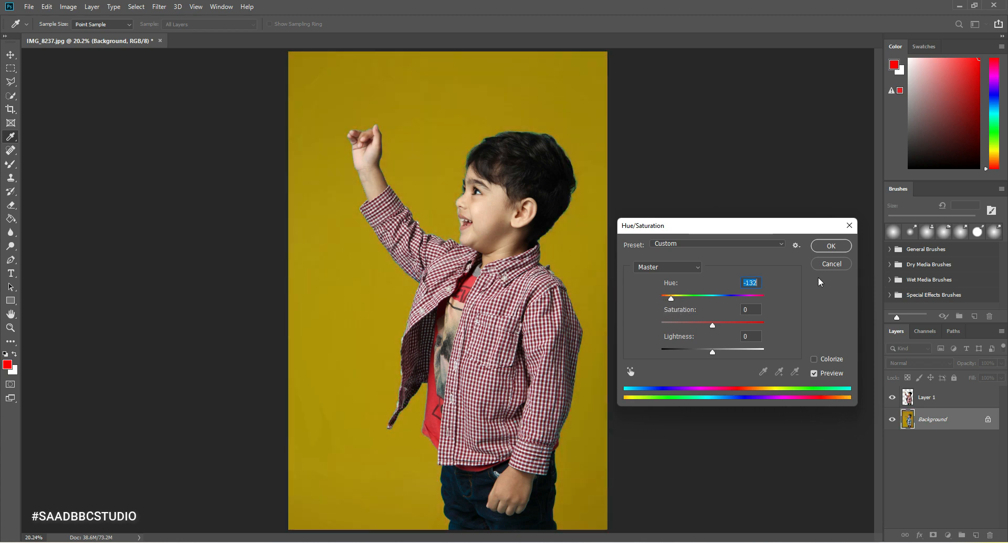
left_click(831, 254)
key("w")
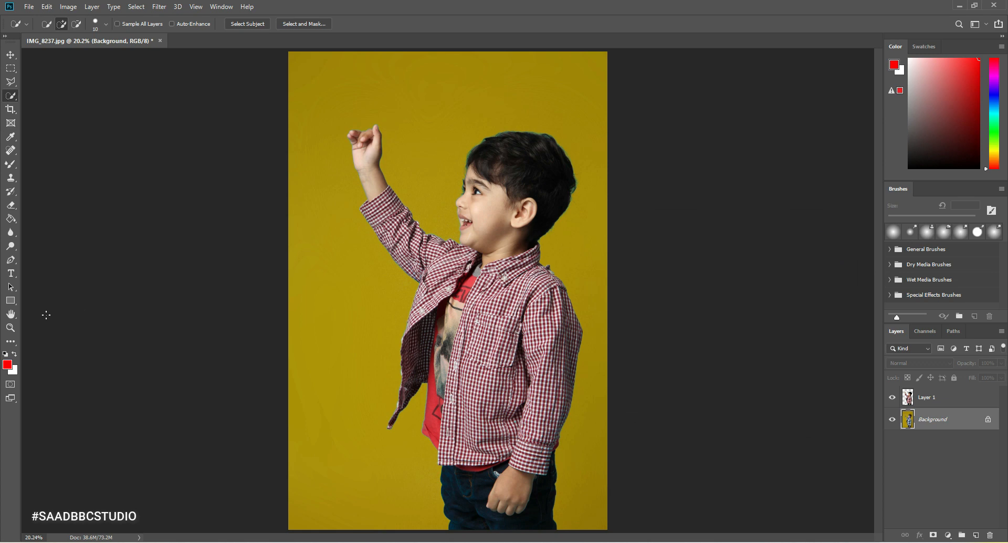
Step: Examine the cutout edges around the boy's hair, face and raised hand for leftover teal fringing
left_click(10, 327)
left_click(529, 126)
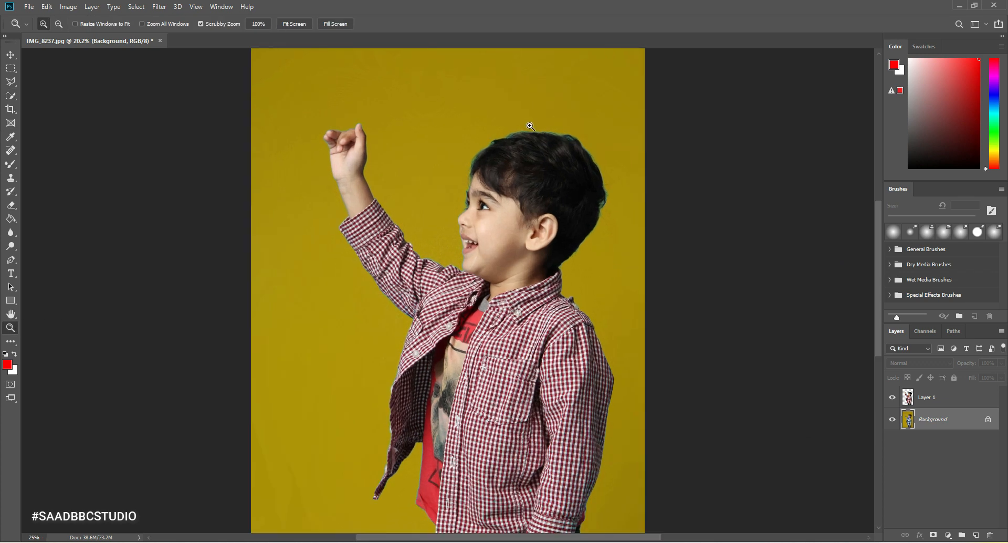
left_click(530, 126)
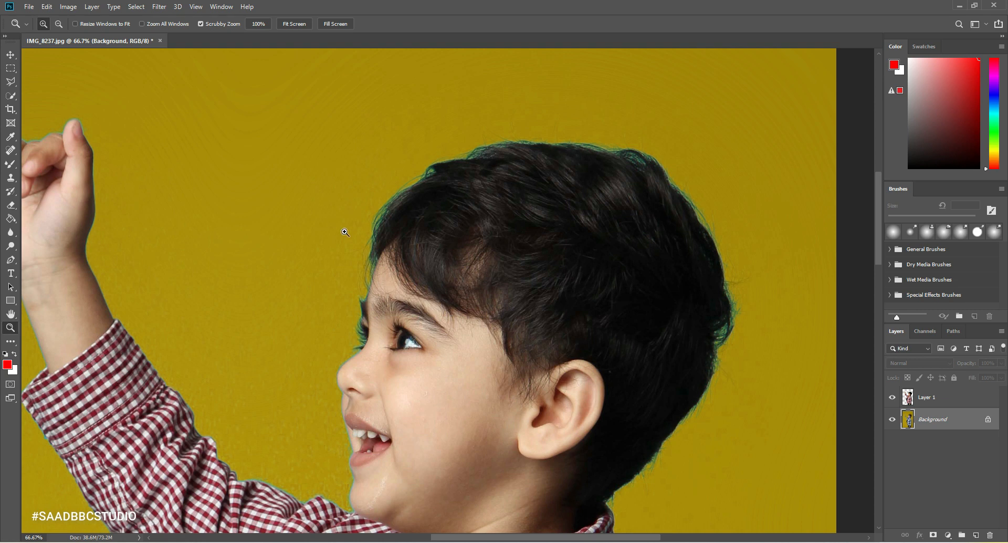
left_click_drag(94, 170, 235, 215)
left_click_drag(783, 284, 414, 221)
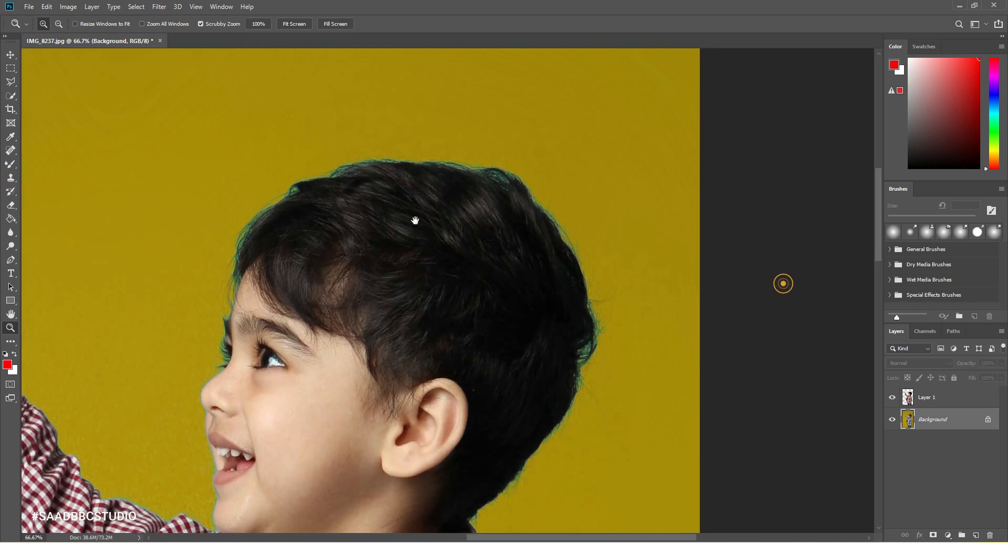
left_click_drag(366, 365, 574, 263)
right_click(485, 208)
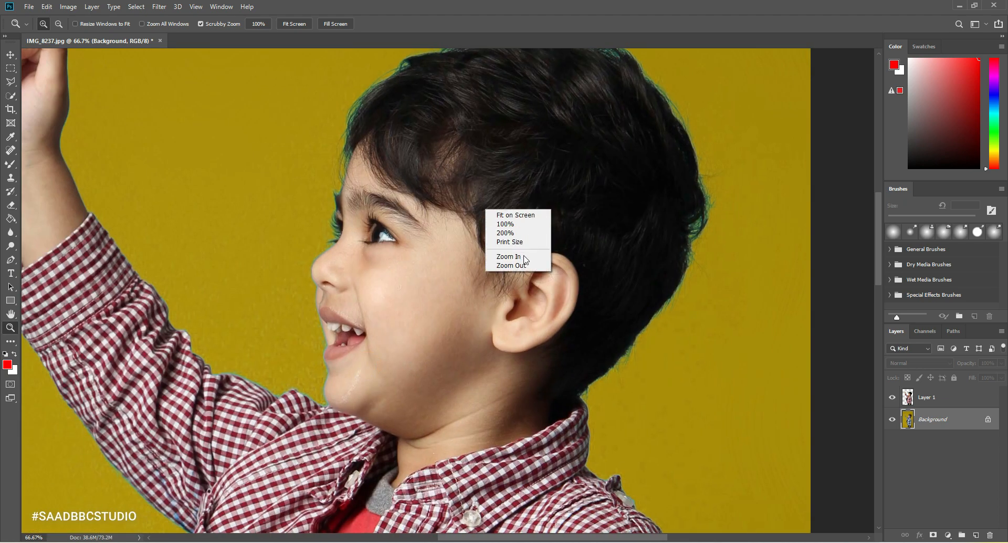
left_click(520, 265)
right_click(442, 209)
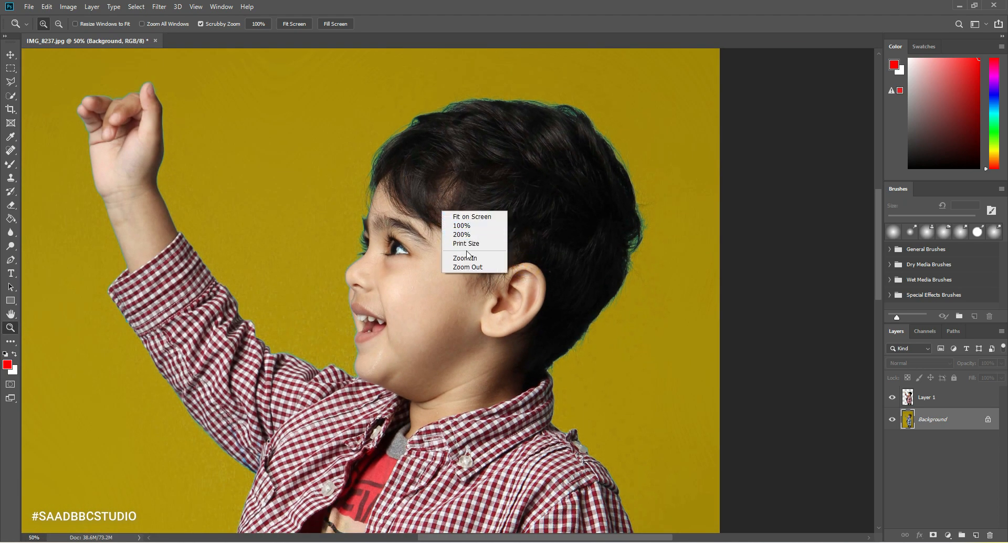
left_click(471, 265)
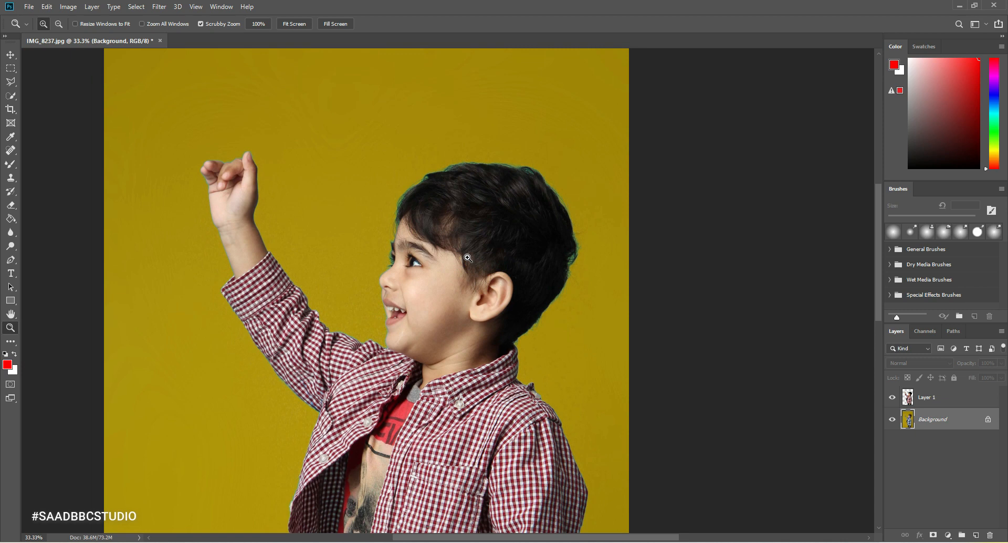
right_click(414, 210)
left_click(361, 236)
left_click(227, 187)
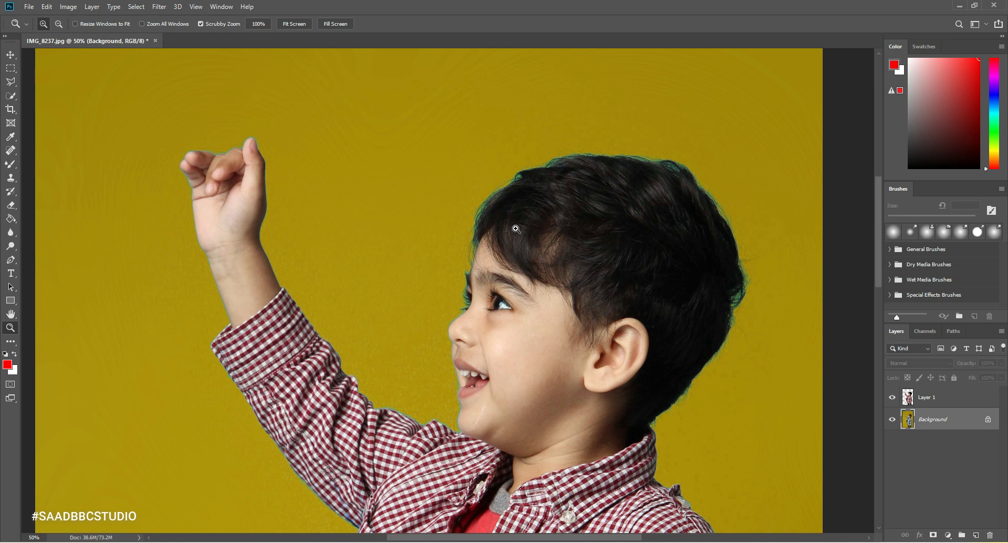
left_click(519, 178)
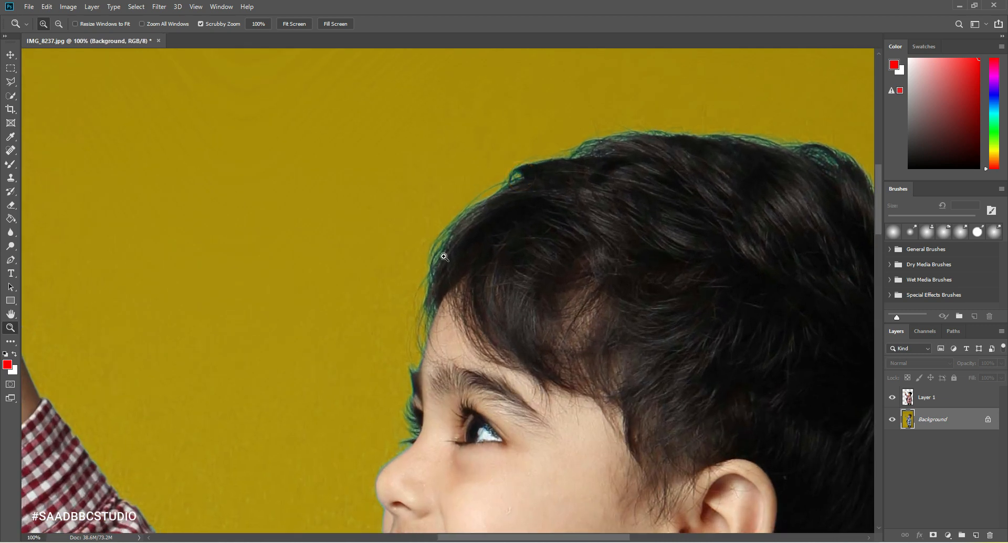
right_click(445, 321)
left_click(478, 377)
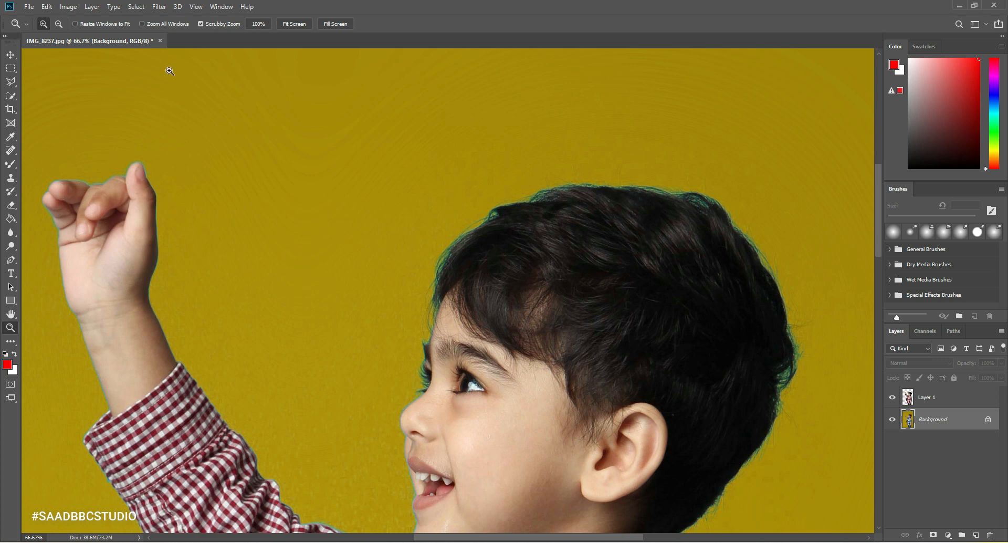
Step: Defringe the boy's cutout on Layer 1 with a width of 5 pixels
key("alt+bracketright")
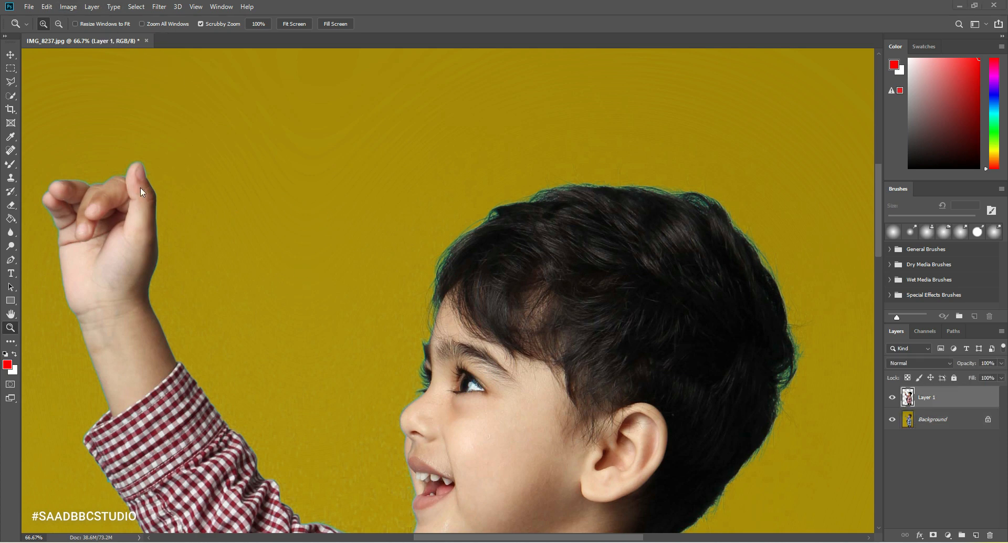
left_click(75, 9)
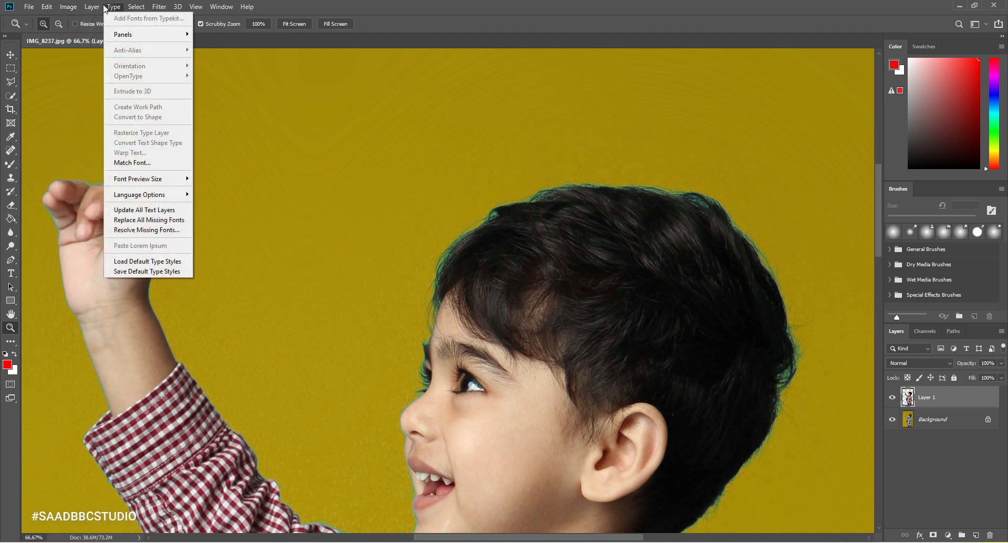
mouse_move(92, 7)
left_click(929, 401)
left_click(93, 7)
mouse_move(139, 424)
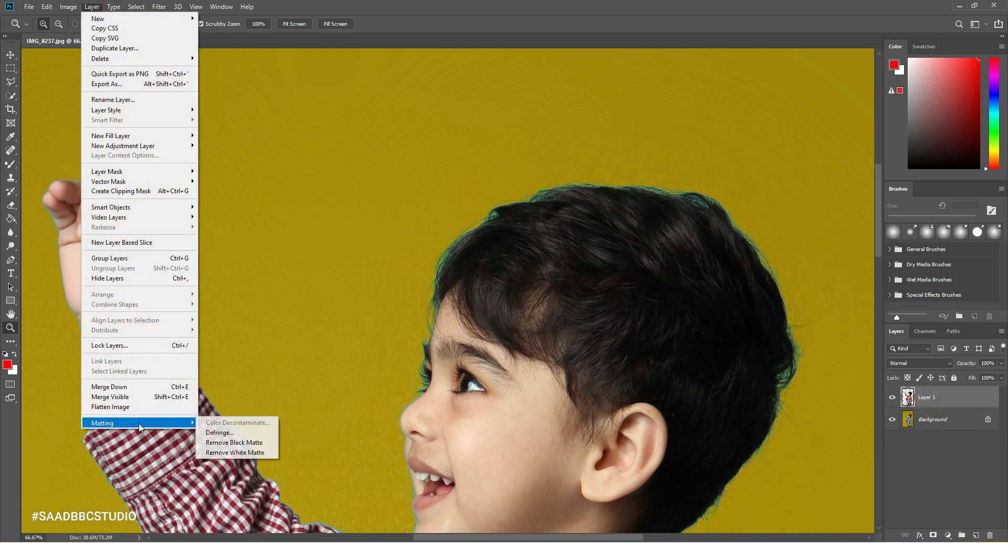
left_click(223, 433)
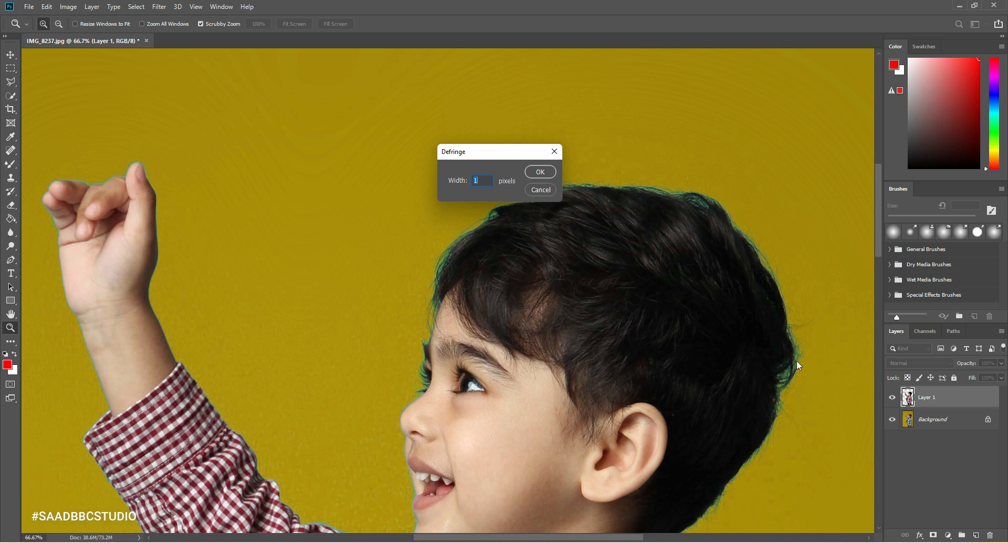
type("5")
left_click(541, 172)
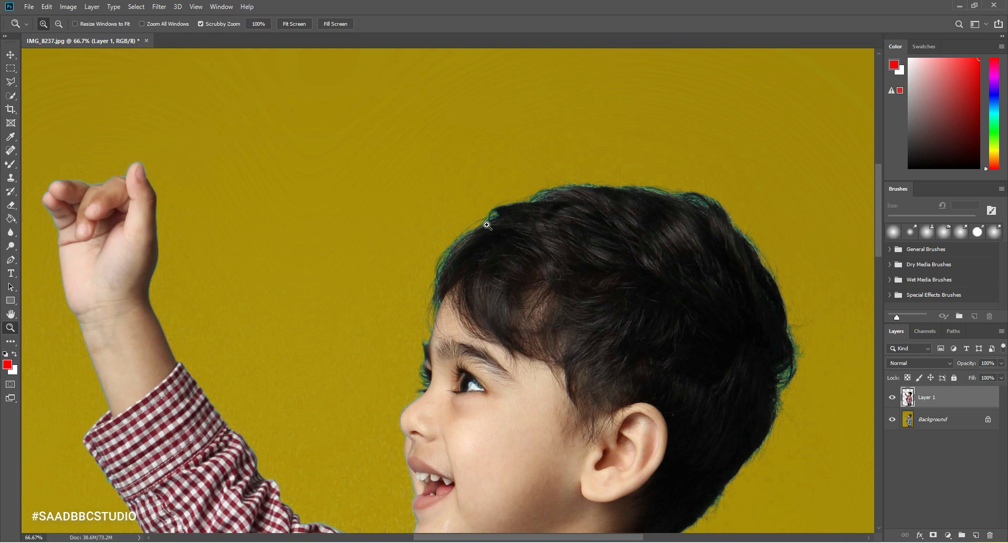
Step: Reduce the Aquas saturation of the boy's cutout on Layer 1 to -100 with the Camera Raw Filter's Color Mixer
right_click(656, 239)
left_click(666, 241)
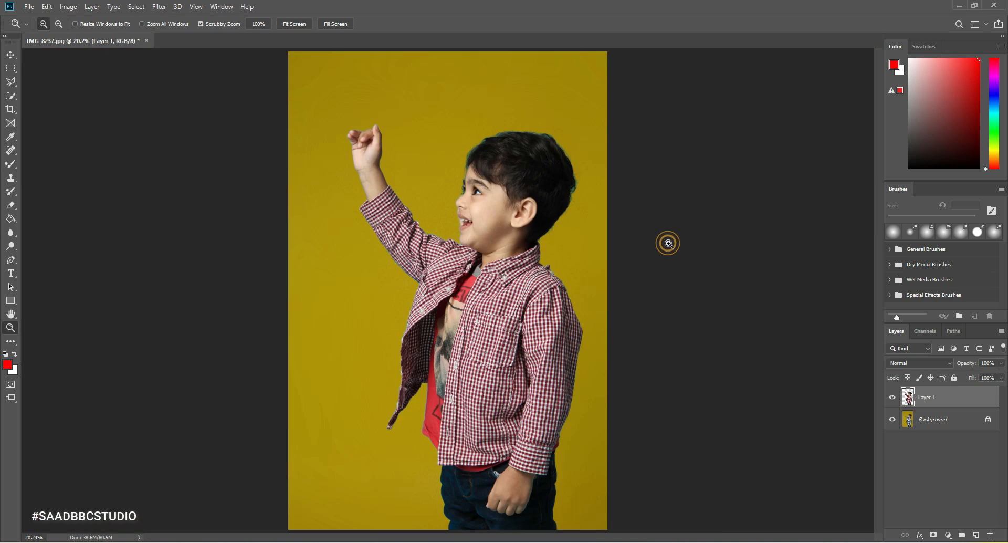
left_click(466, 128)
left_click(489, 124)
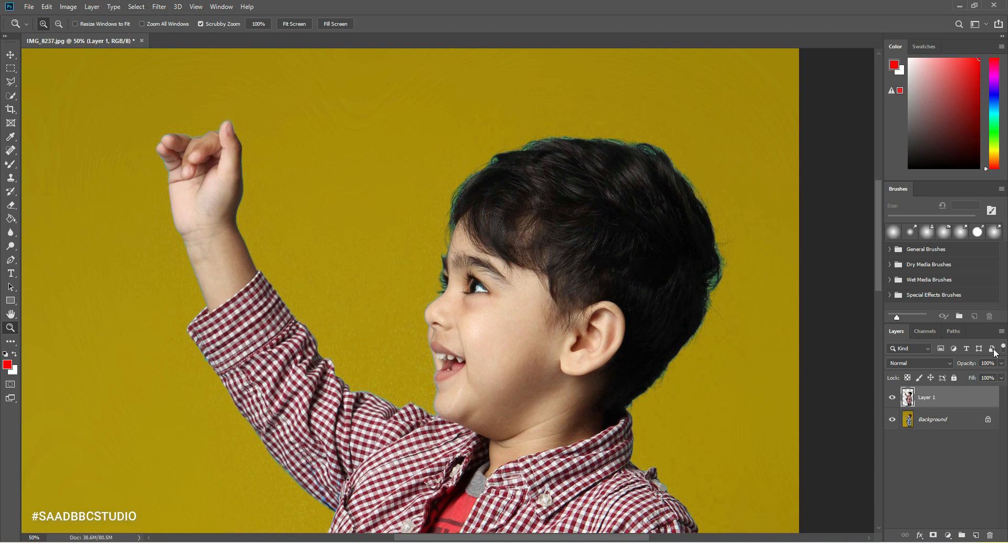
left_click(160, 7)
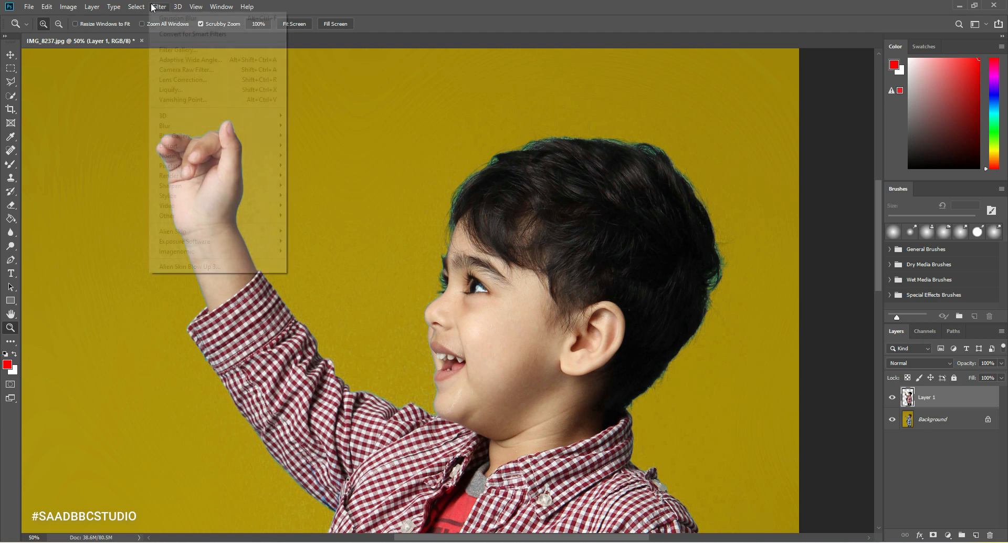
left_click(187, 71)
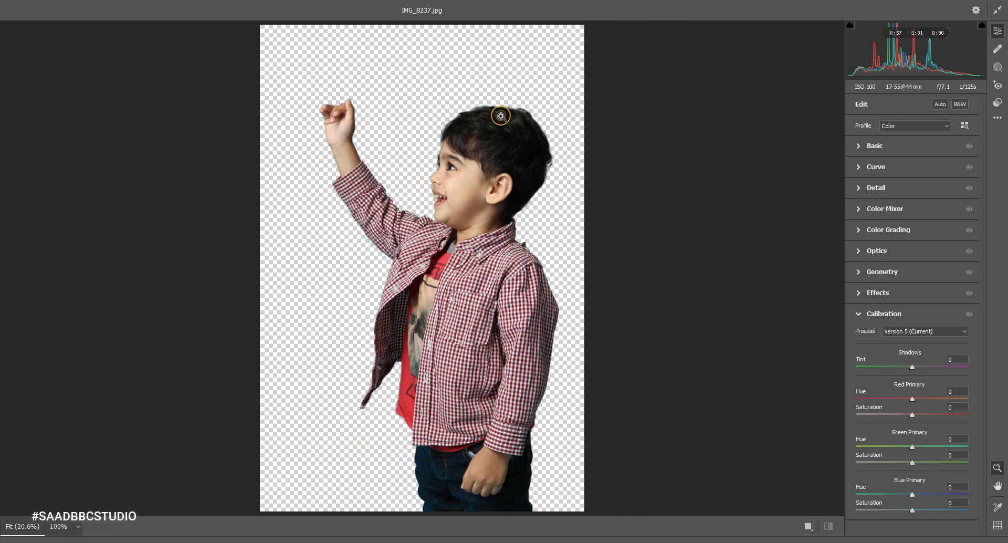
left_click(500, 114)
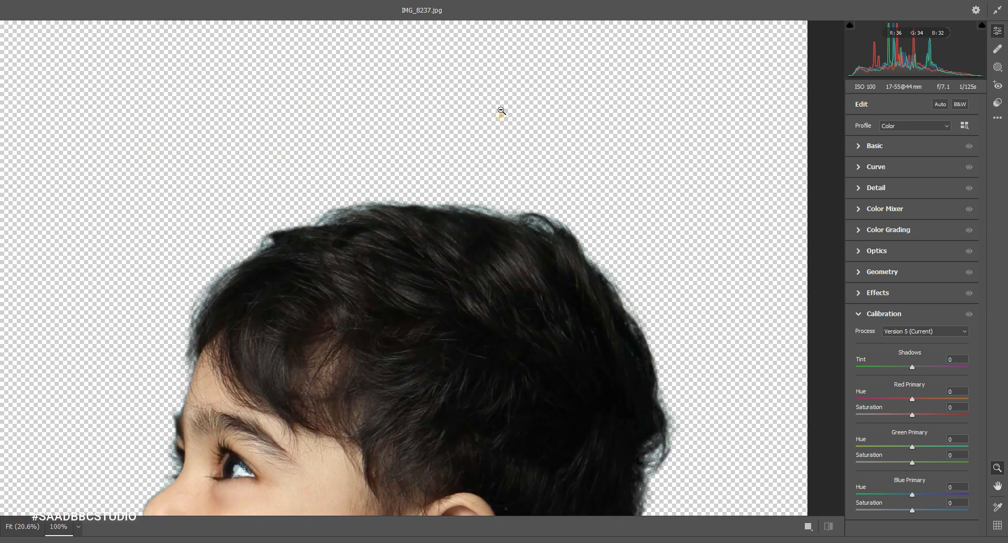
right_click(415, 180)
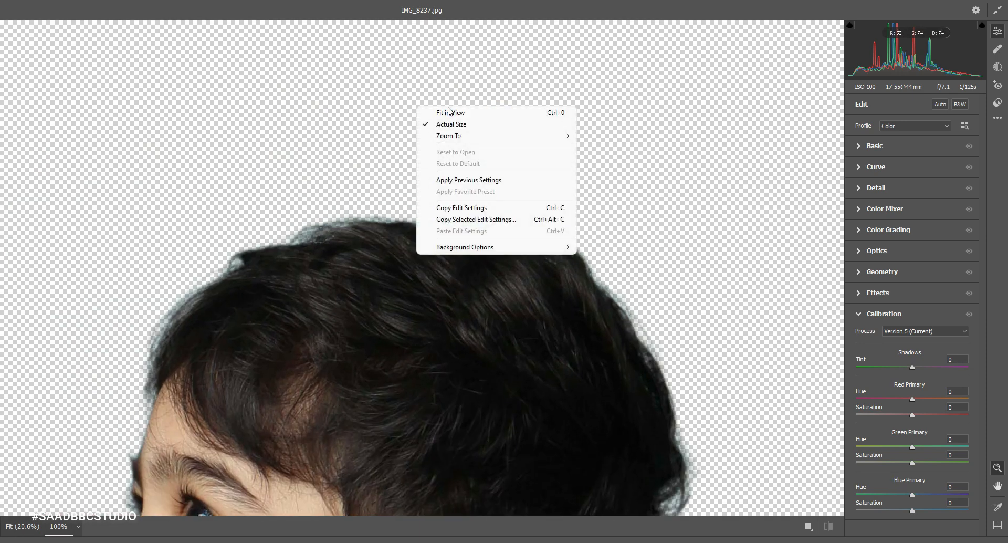
left_click(448, 111)
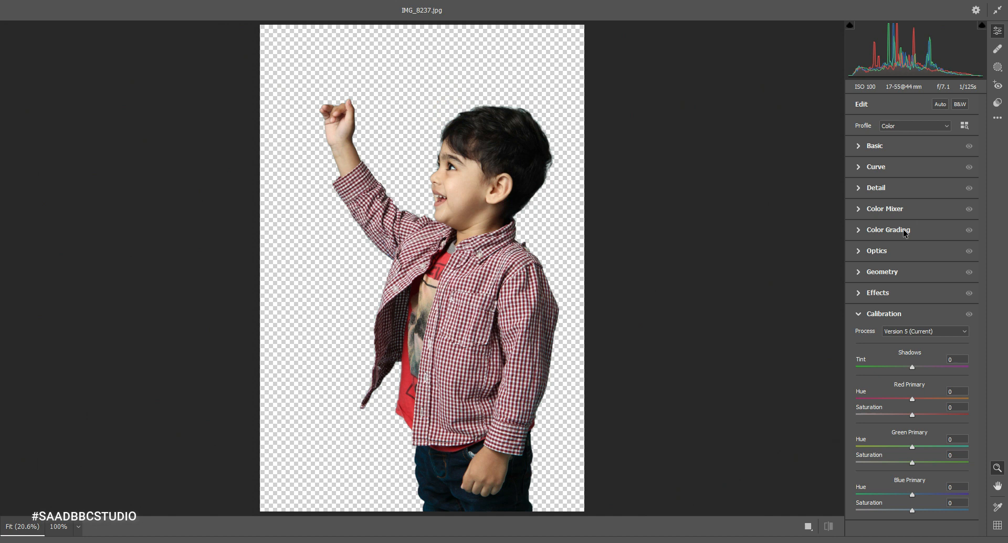
left_click(896, 212)
left_click_drag(912, 331, 834, 336)
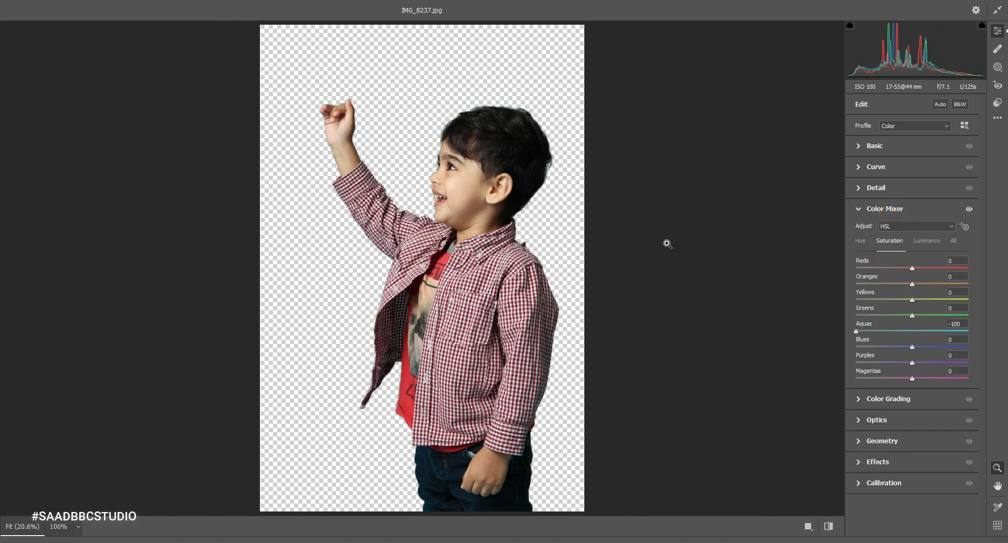
Step: Lower the Aquas luminance in the Color Mixer to darken the hair fringe, and apply the Camera Raw Filter
left_click(499, 119)
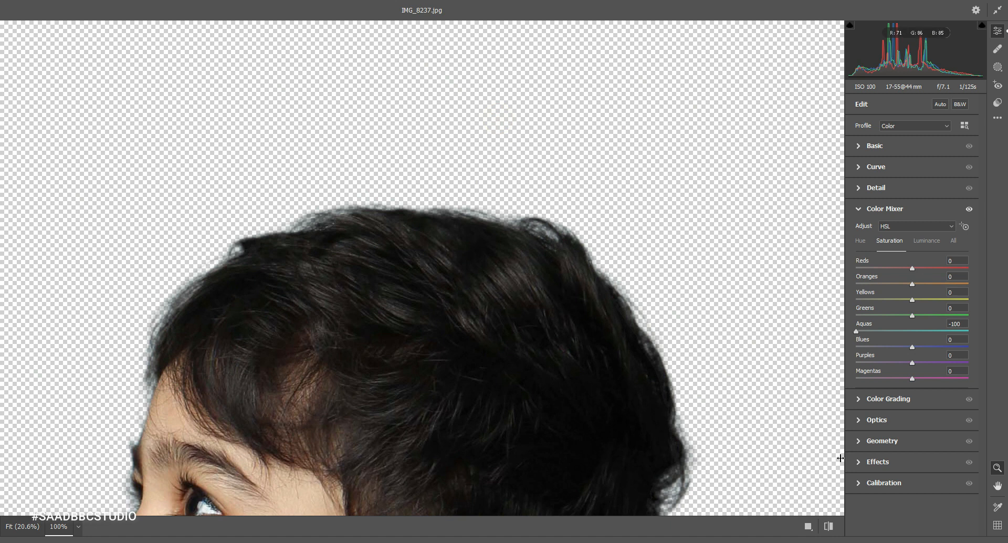
left_click(925, 241)
left_click_drag(909, 331, 886, 335)
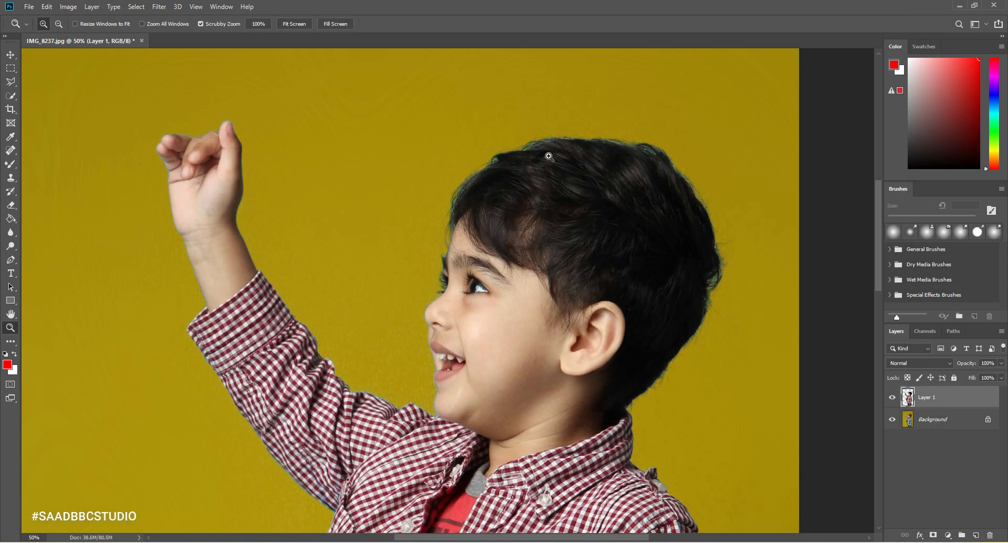
Step: Examine the boy's hair and raised hand against the yellow backdrop for leftover teal fringing
left_click(473, 155)
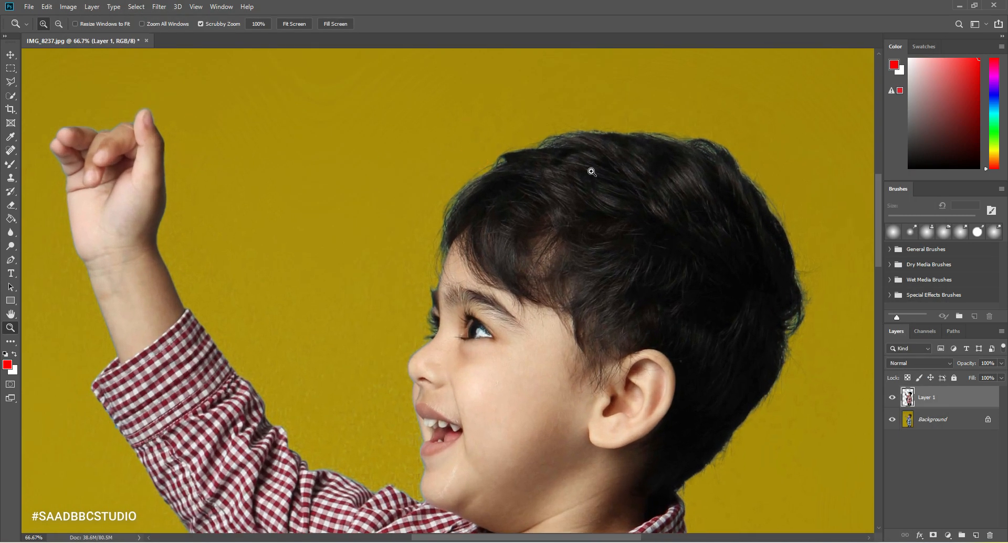
key("ctrl+0")
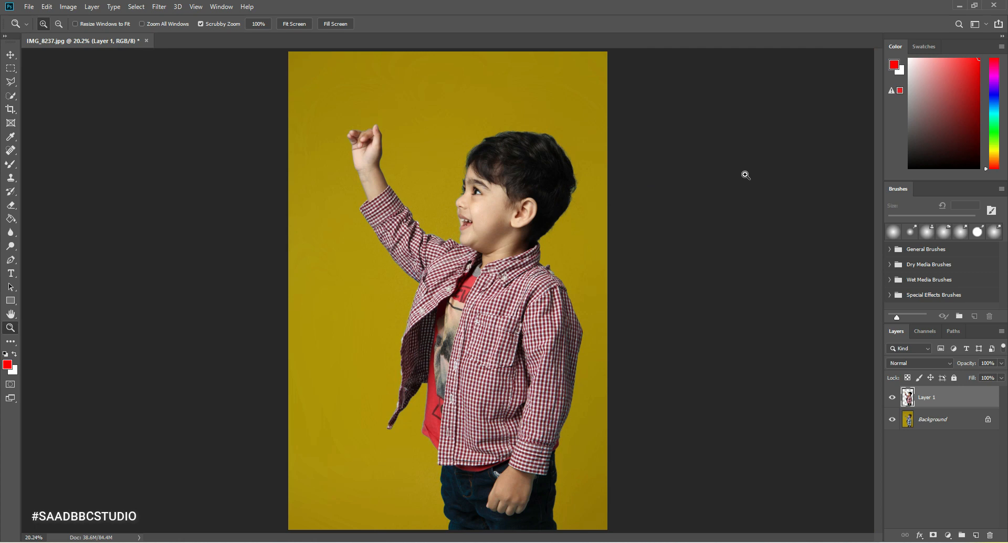
left_click(504, 169)
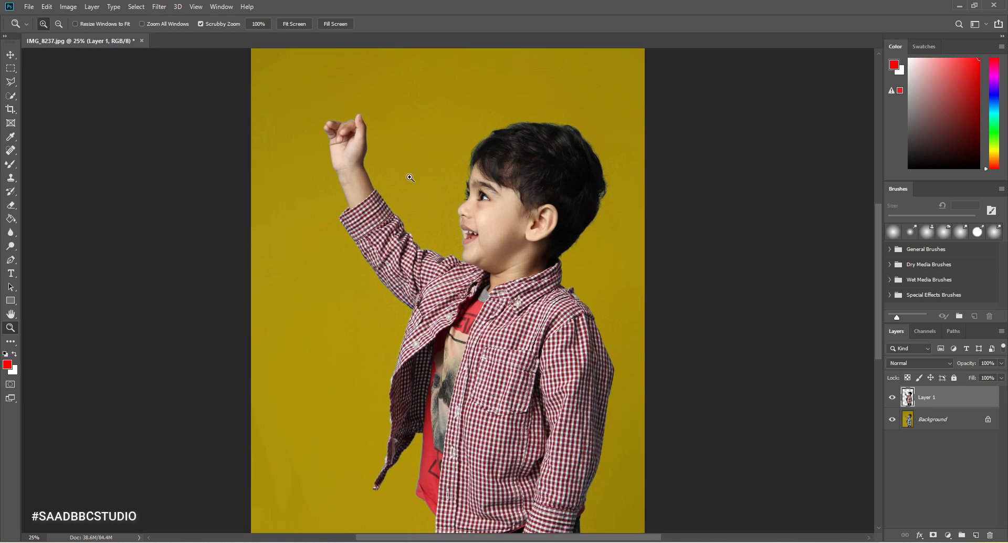
scroll(407, 172, "up", 1)
right_click(438, 169)
left_click(443, 173)
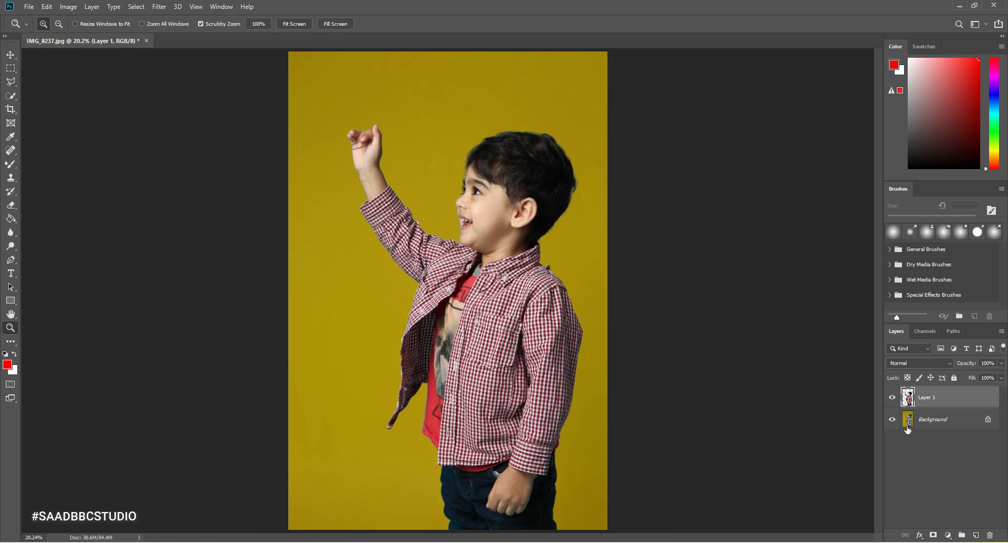
Step: Shift the Background layer's hue to +180 with Hue/Saturation, turning the yellow backdrop blue
left_click(907, 429)
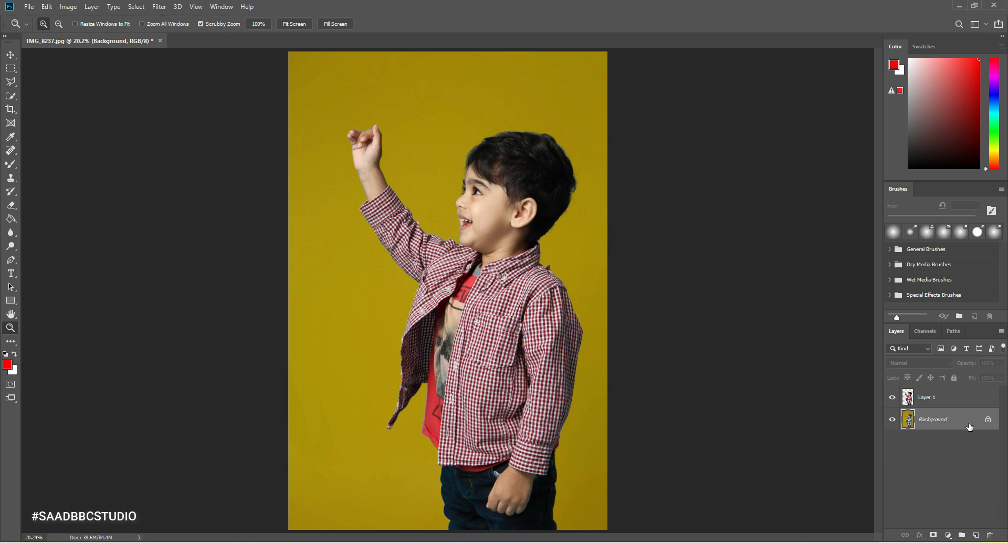
key("ctrl+u")
left_click(734, 296)
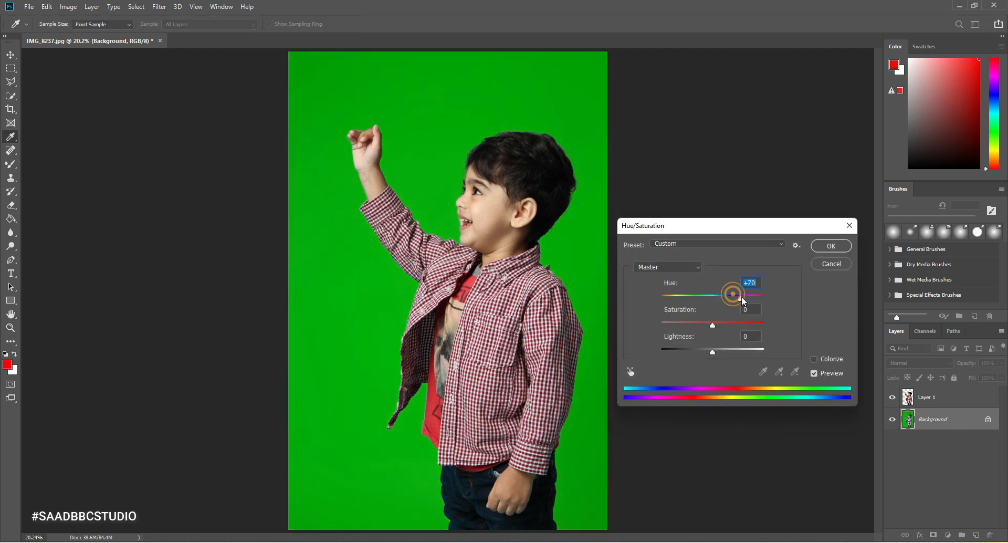
left_click_drag(741, 296, 681, 295)
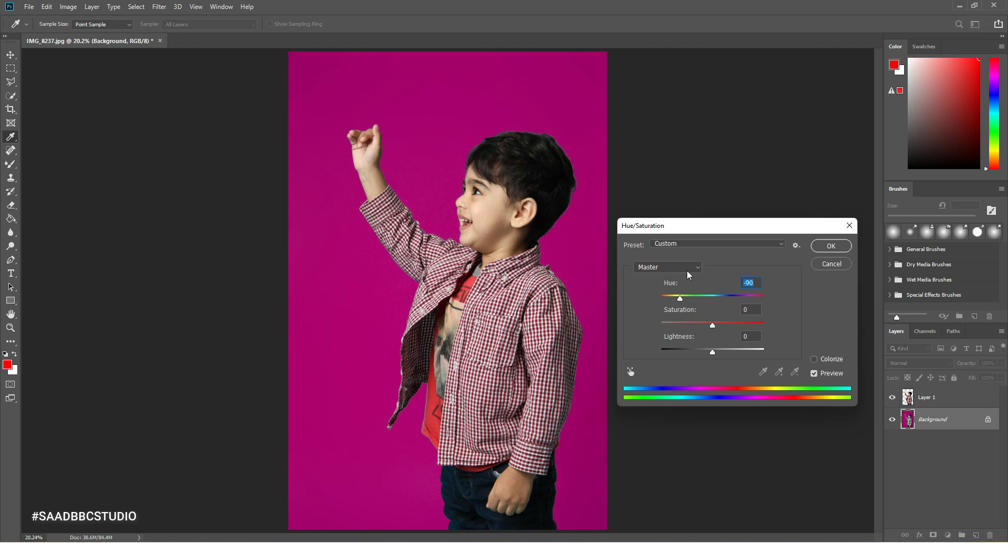
left_click_drag(682, 298, 773, 300)
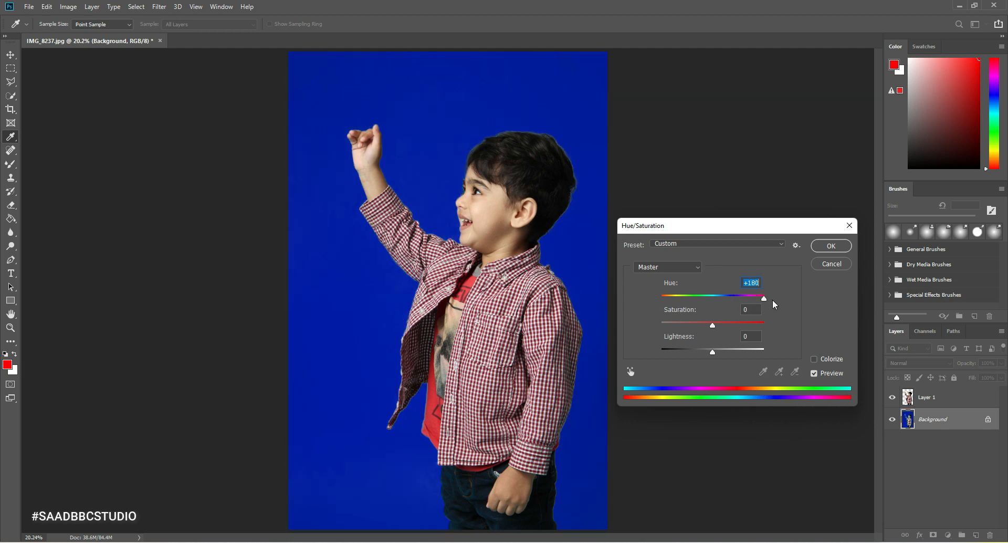
left_click(842, 245)
key("z")
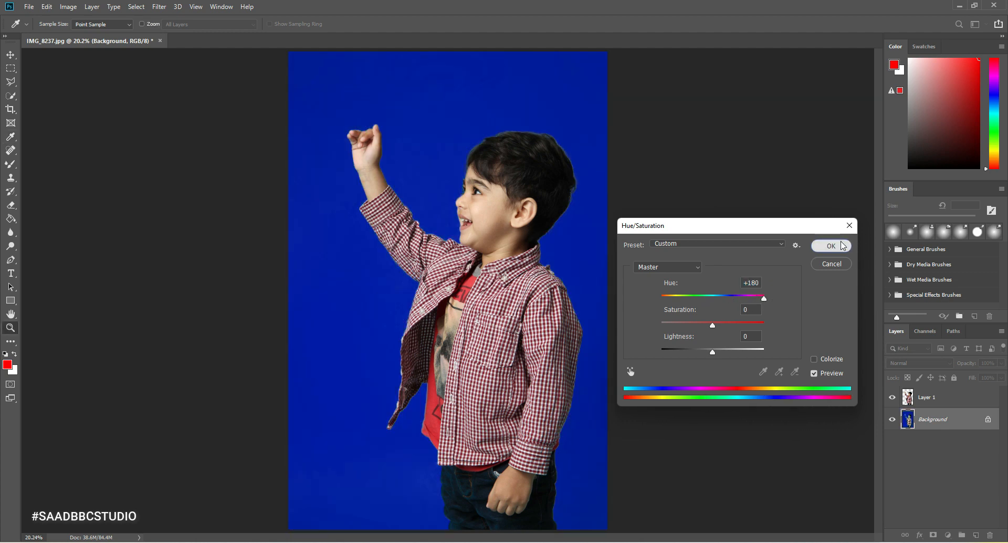